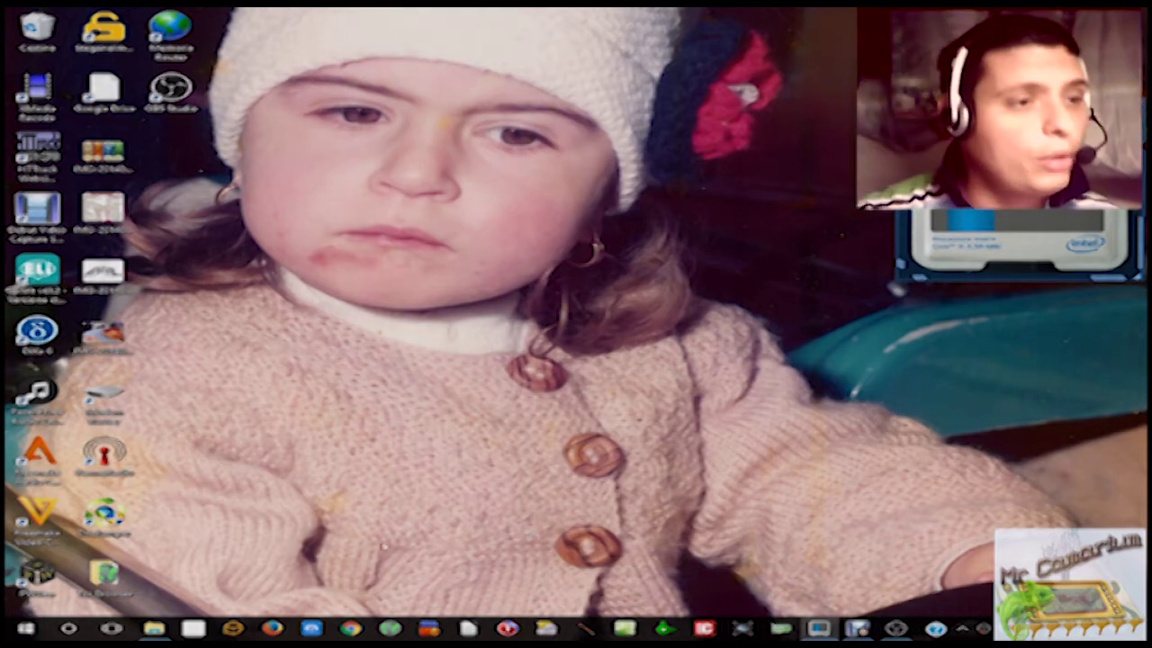
Step: Find and launch Adobe Premiere Pro CS6
click(69, 628)
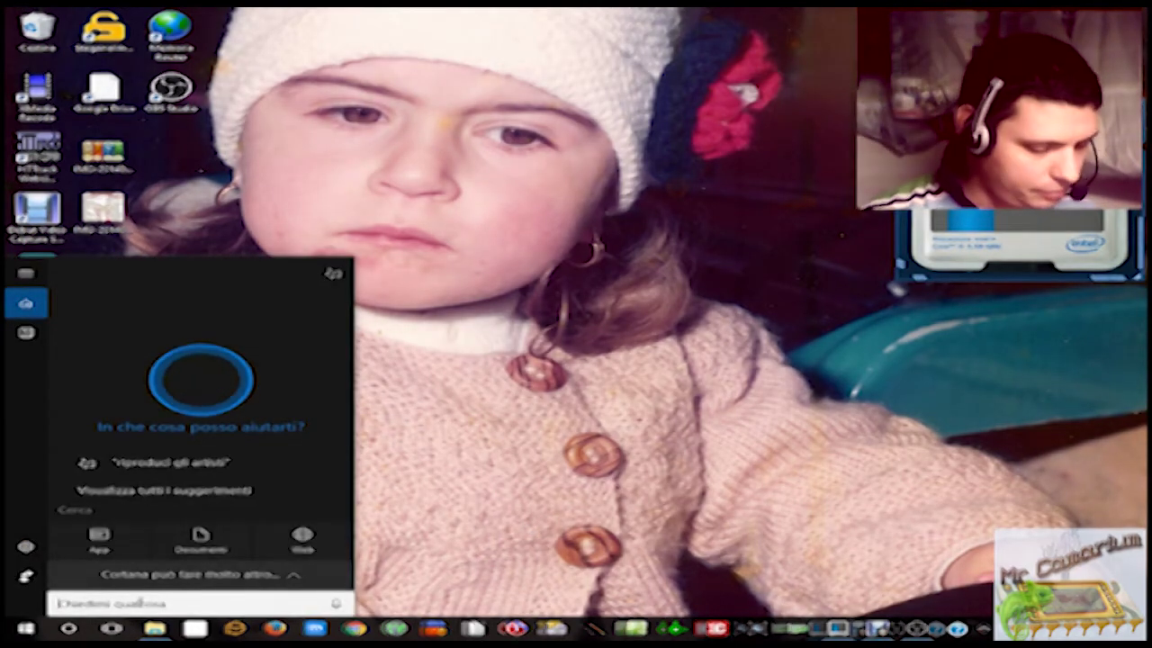
text(ado)
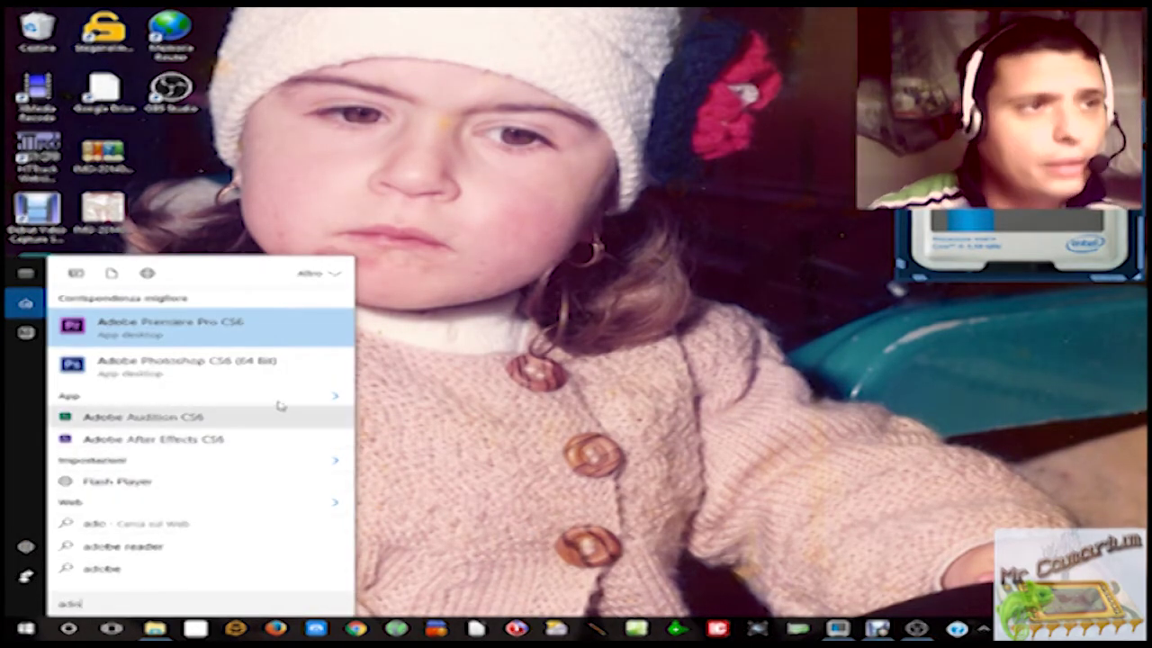
click(272, 324)
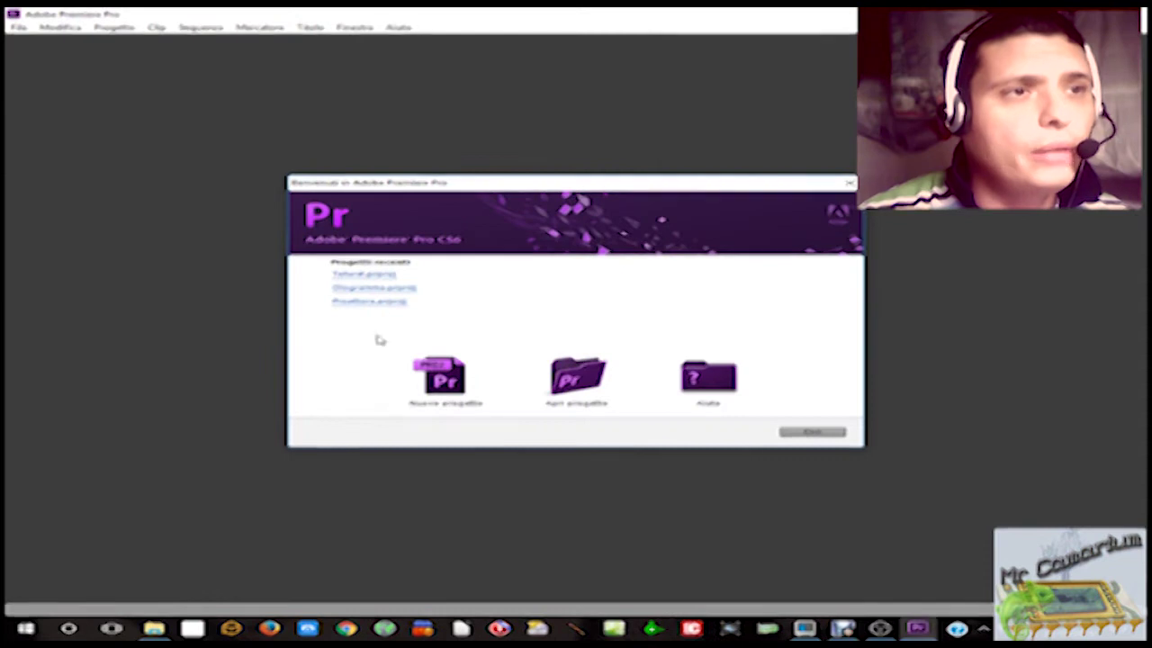
Step: Create a new project named 3d, stored in the 3D folder on the Temp drive
click(455, 396)
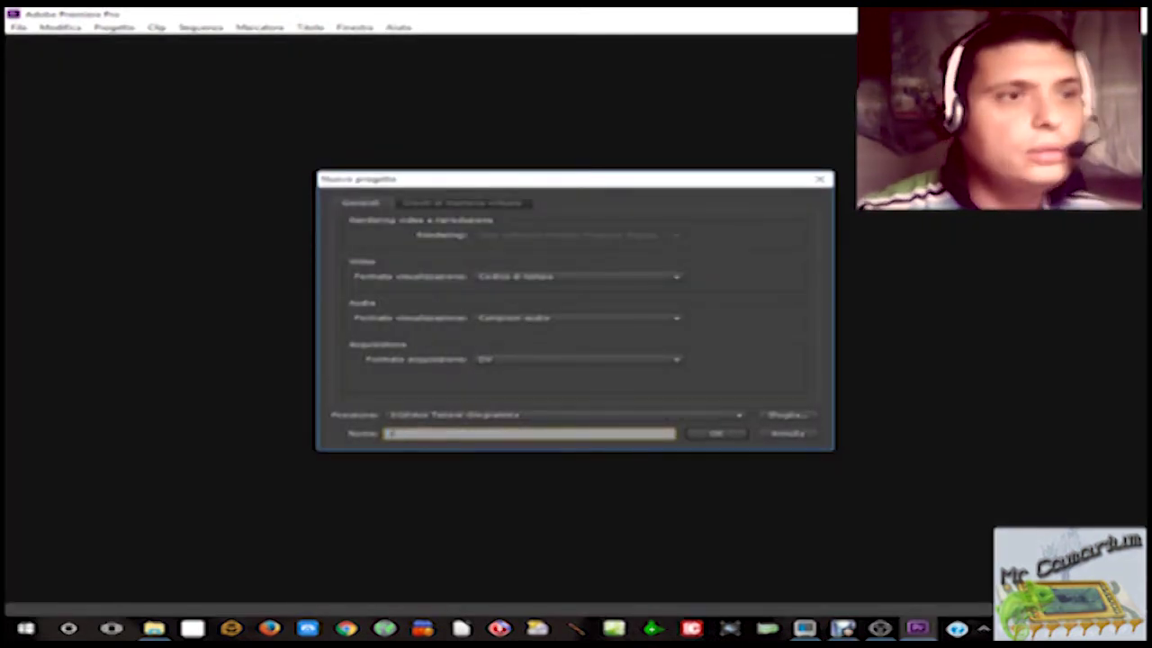
click(801, 418)
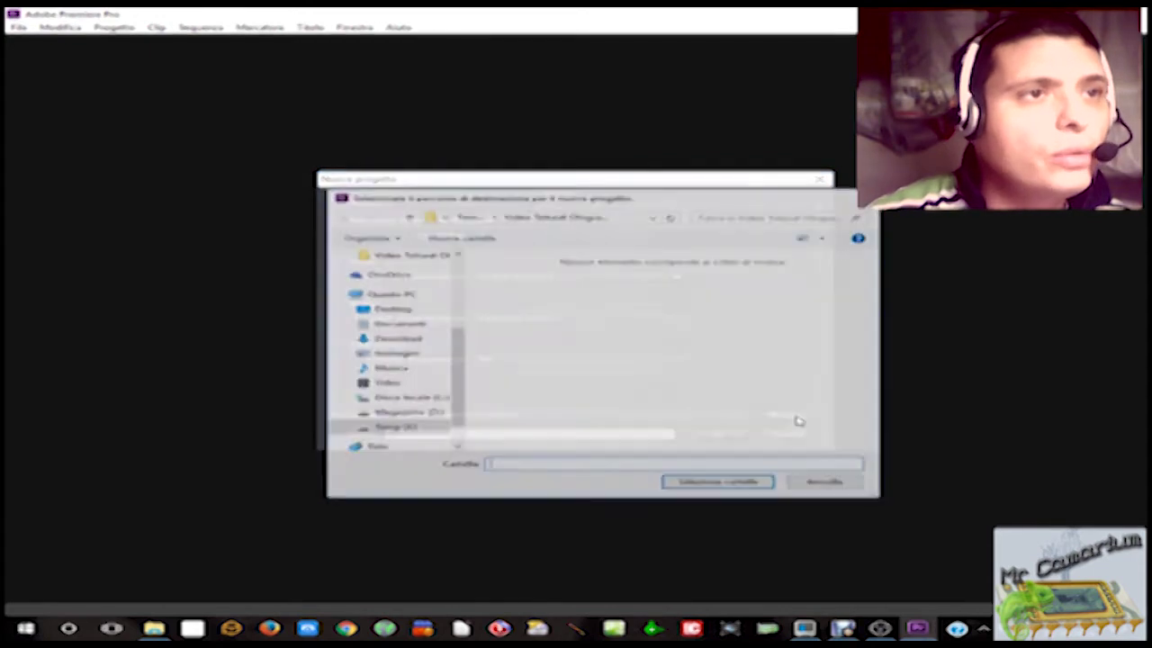
click(408, 217)
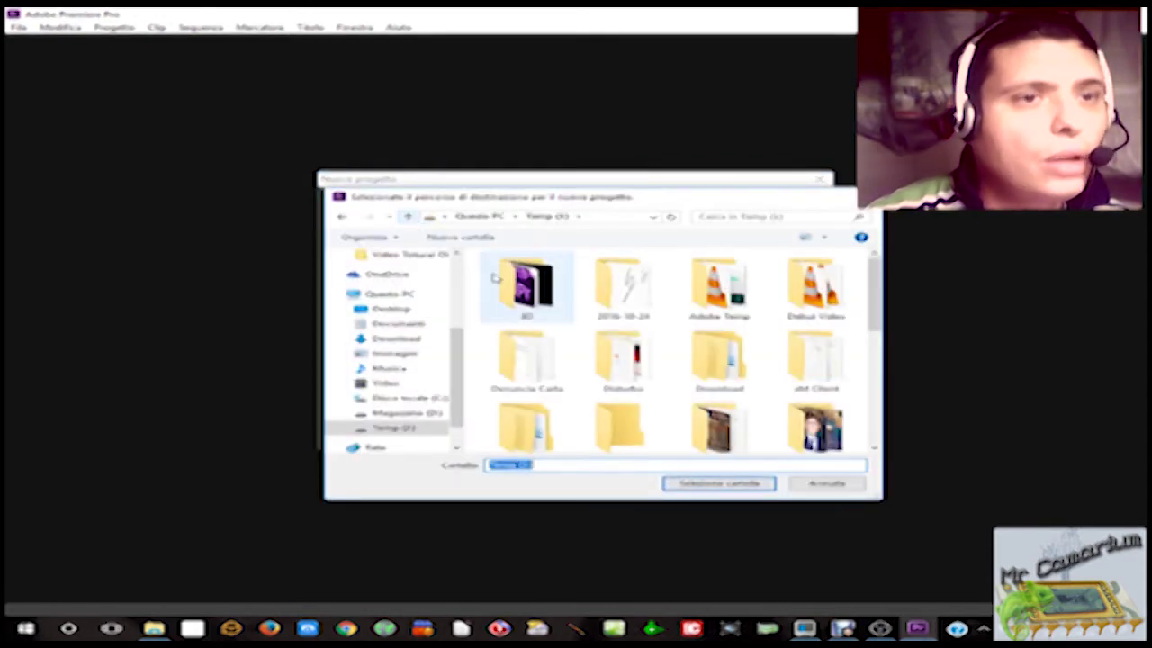
double_click(522, 284)
click(697, 485)
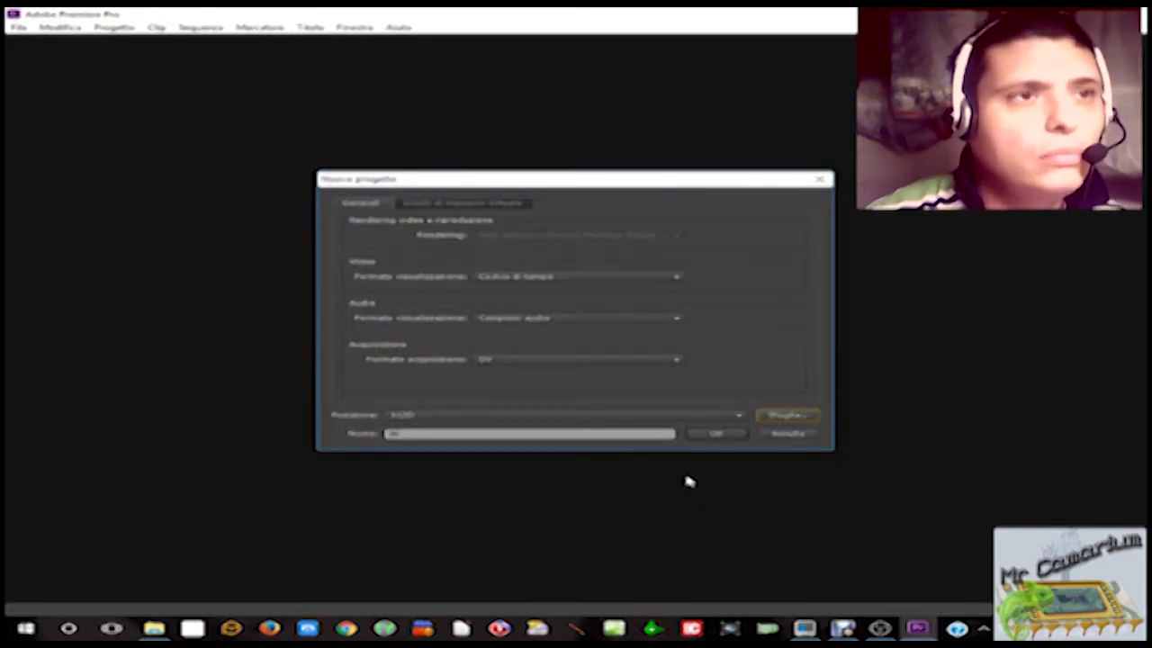
click(714, 437)
click(666, 334)
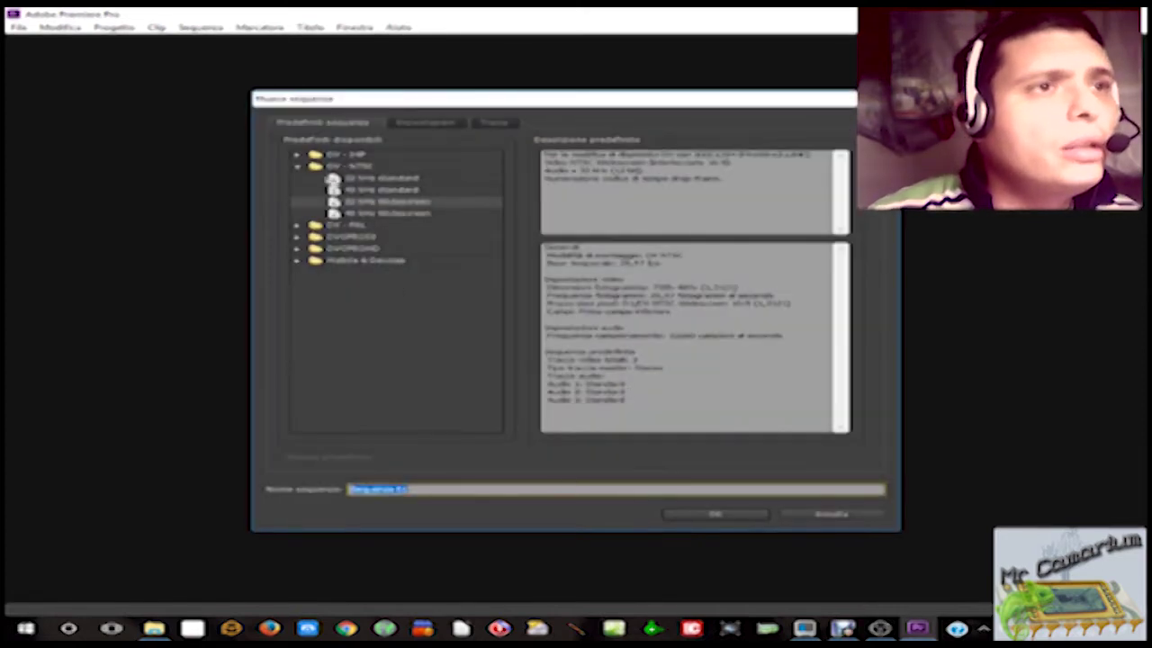
Step: Create the project's sequence with the DV - PAL 32 kHz Widescreen preset
click(298, 226)
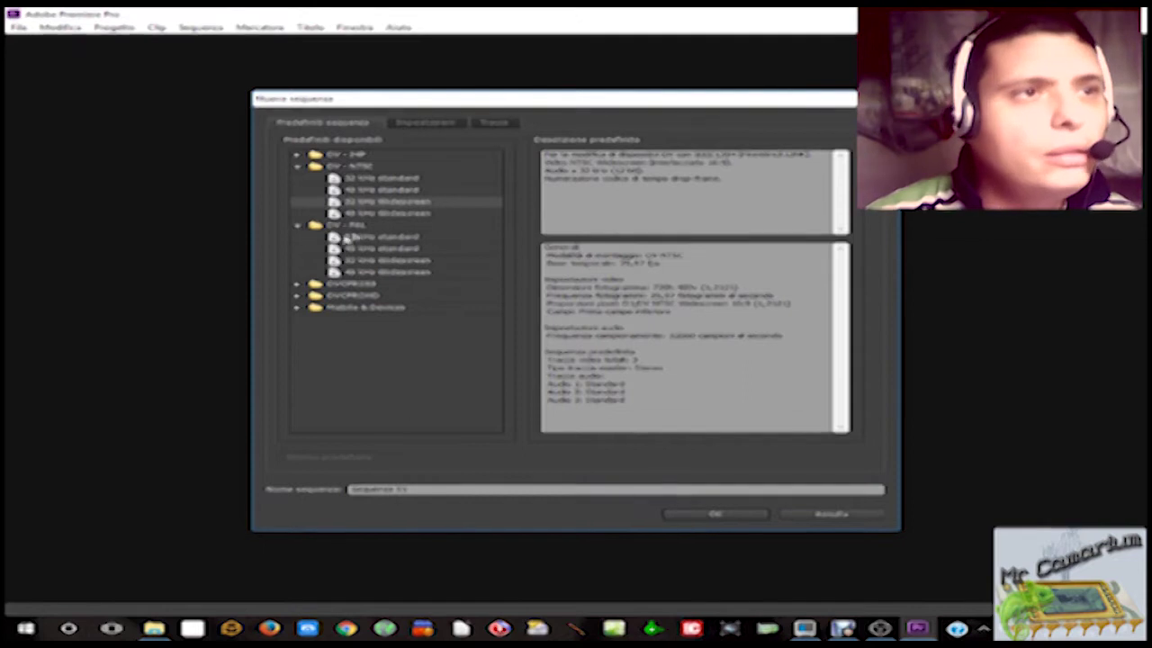
click(363, 261)
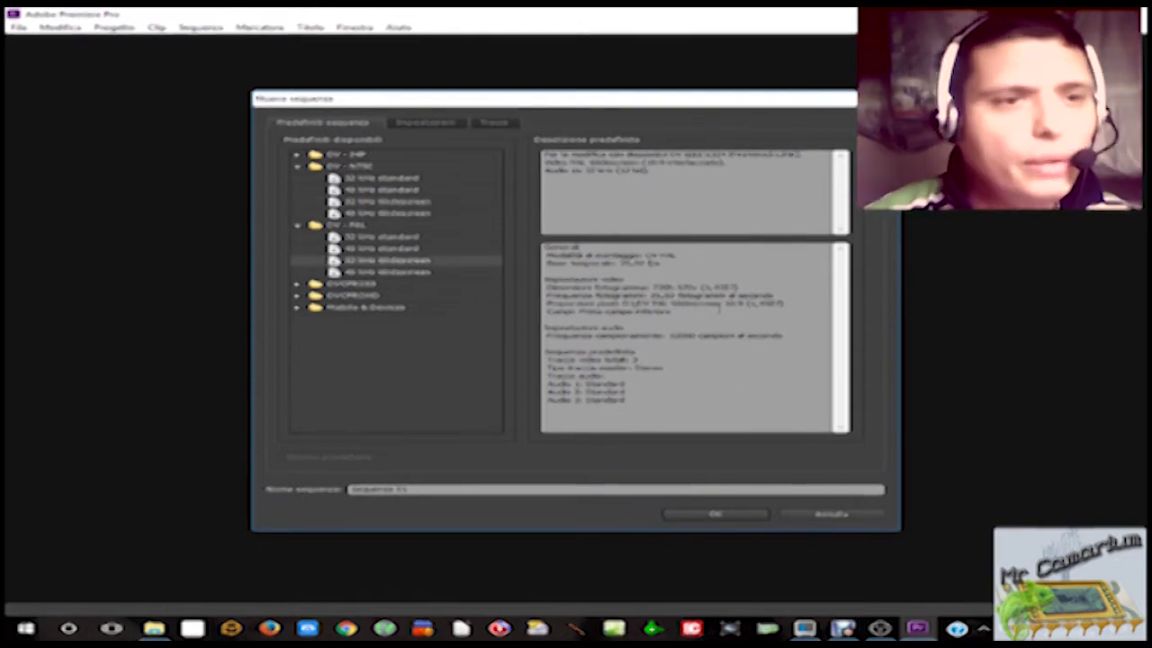
click(714, 513)
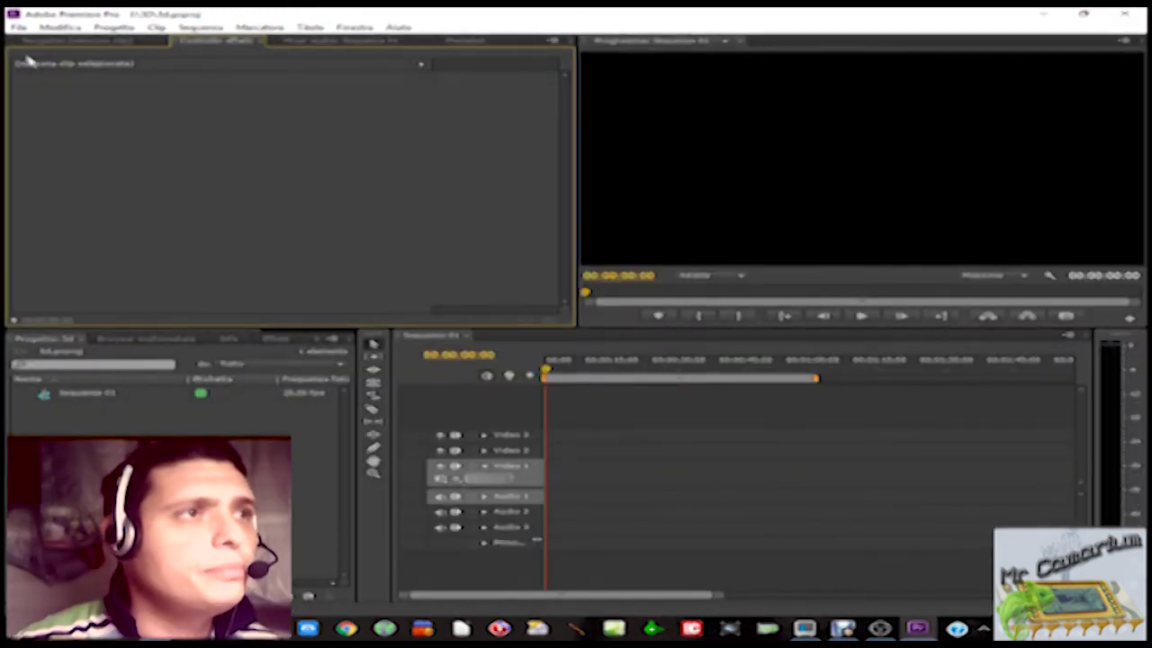
Step: Import the background image Sfondo_completo.jpg from the 3D folder on the Temp drive
click(18, 27)
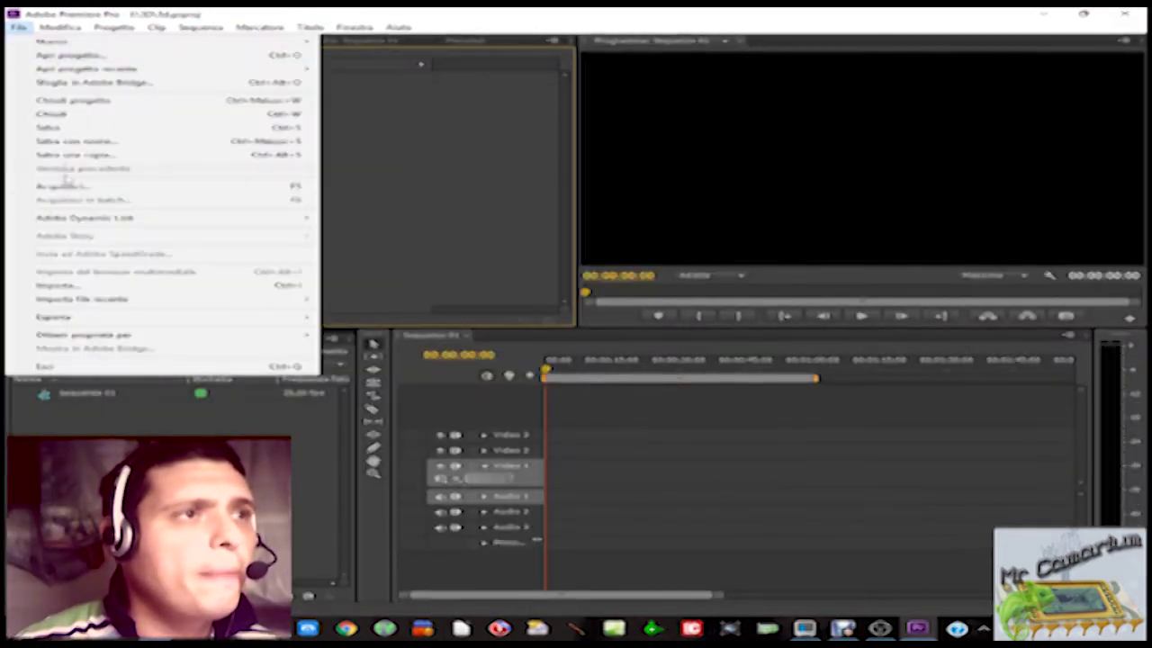
click(60, 284)
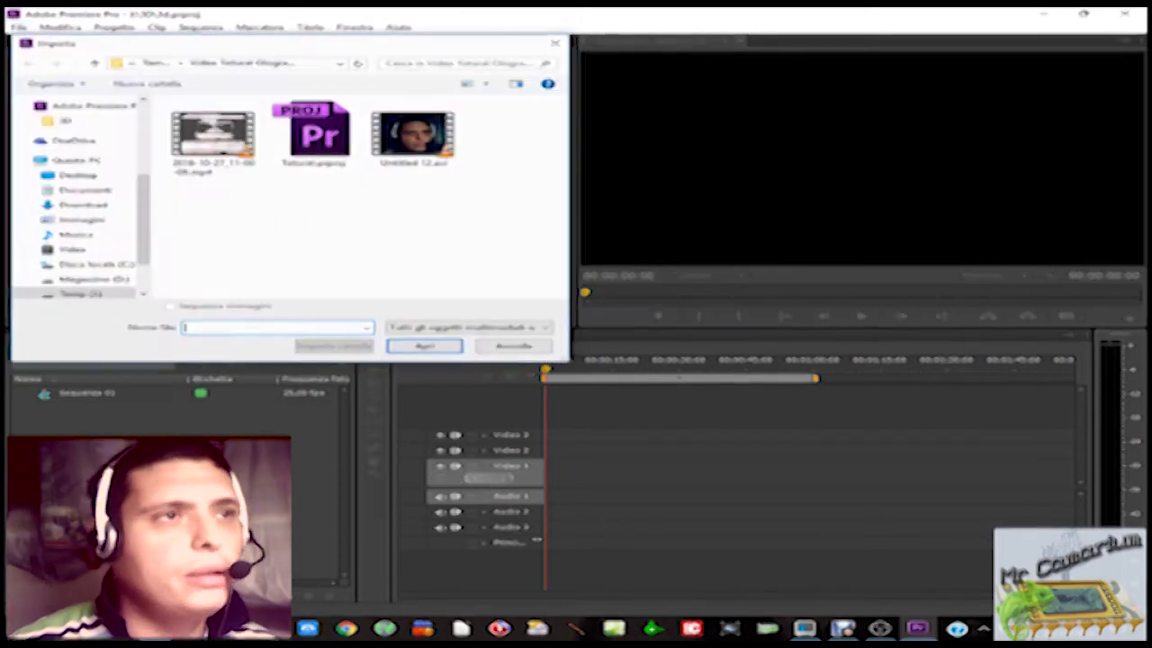
click(94, 62)
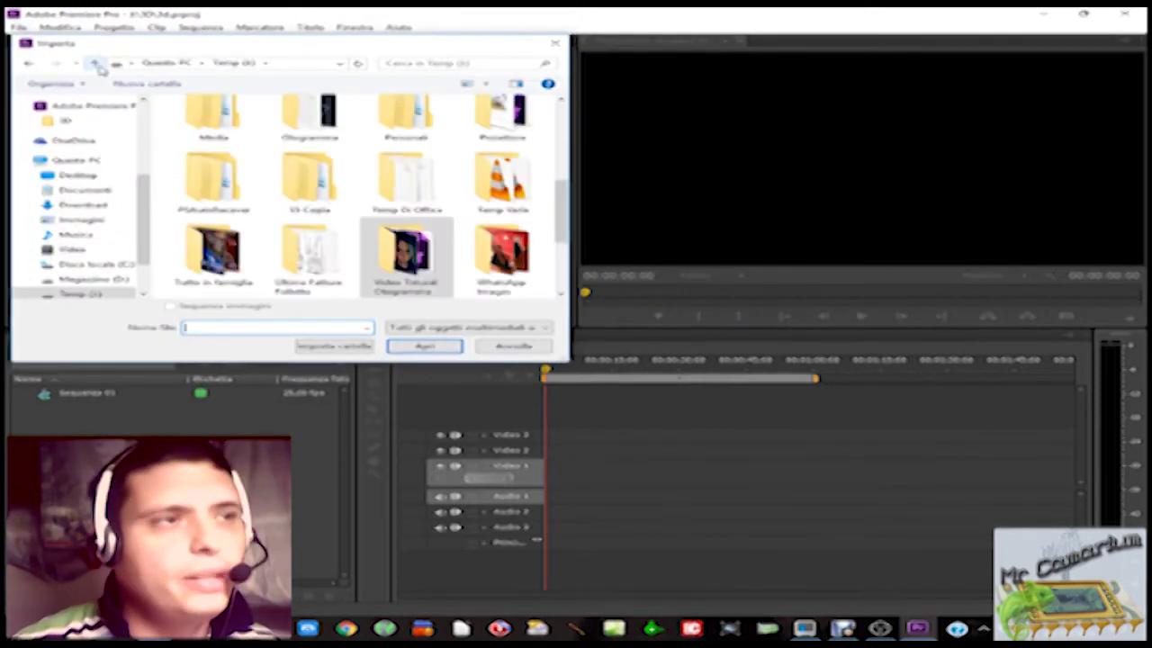
click(83, 292)
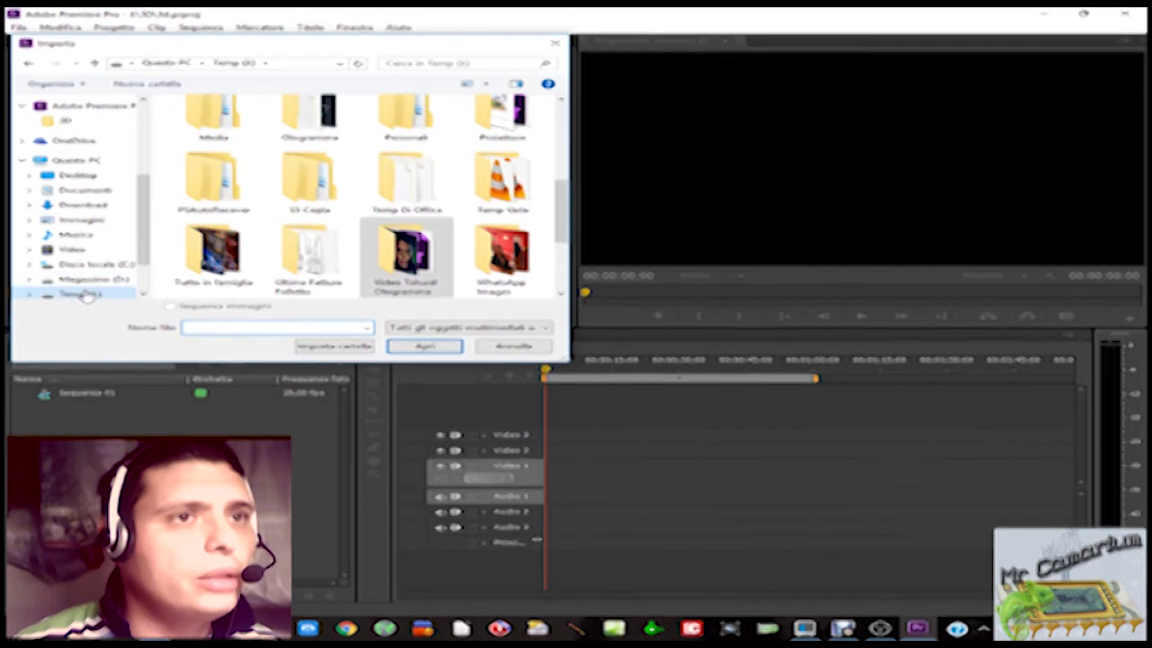
drag(558, 216, 557, 112)
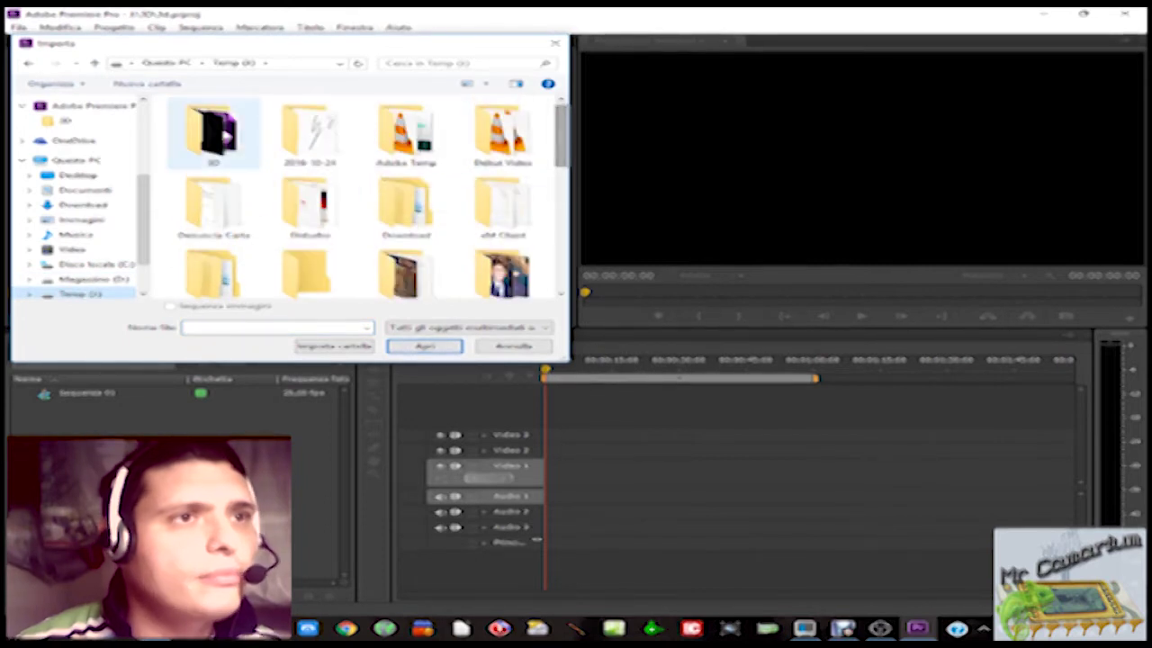
double_click(216, 130)
click(414, 142)
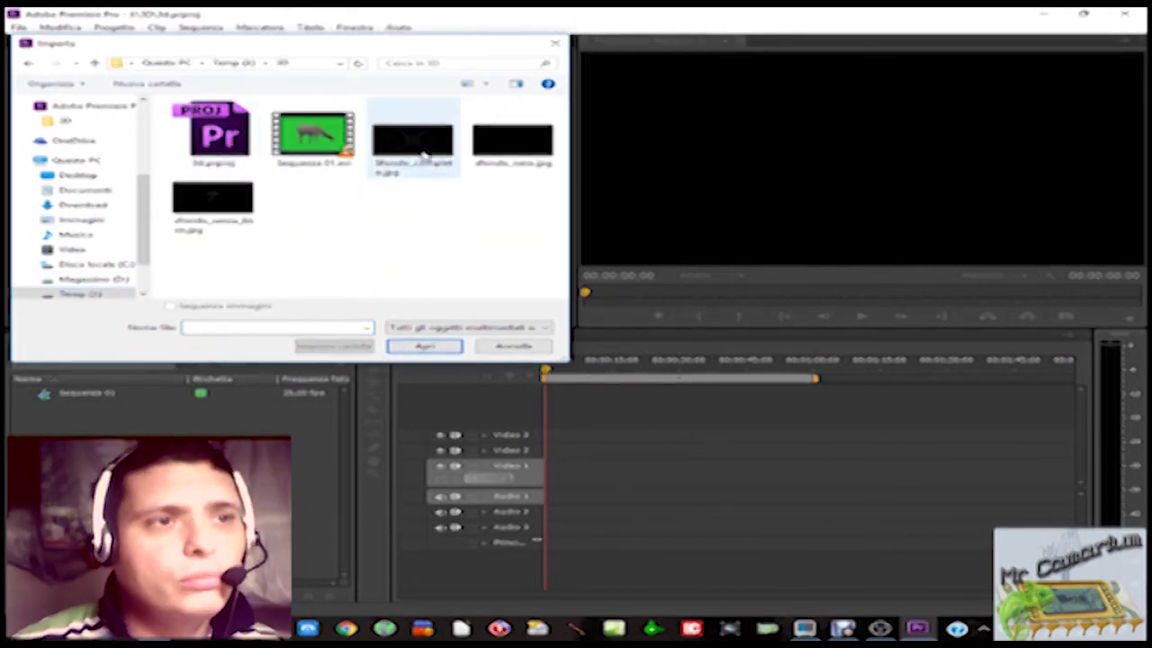
click(425, 348)
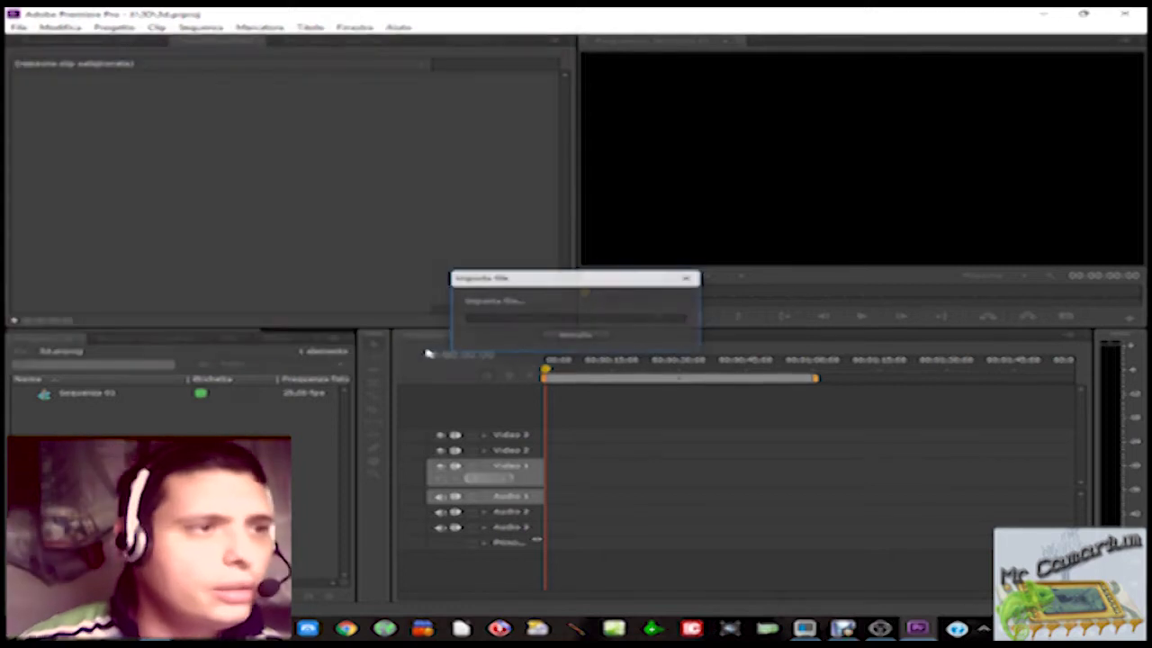
Step: Place Sfondo_completo.jpg at the start of Video 1 with a length of about 30 seconds and scale it to the frame size
drag(49, 411, 684, 472)
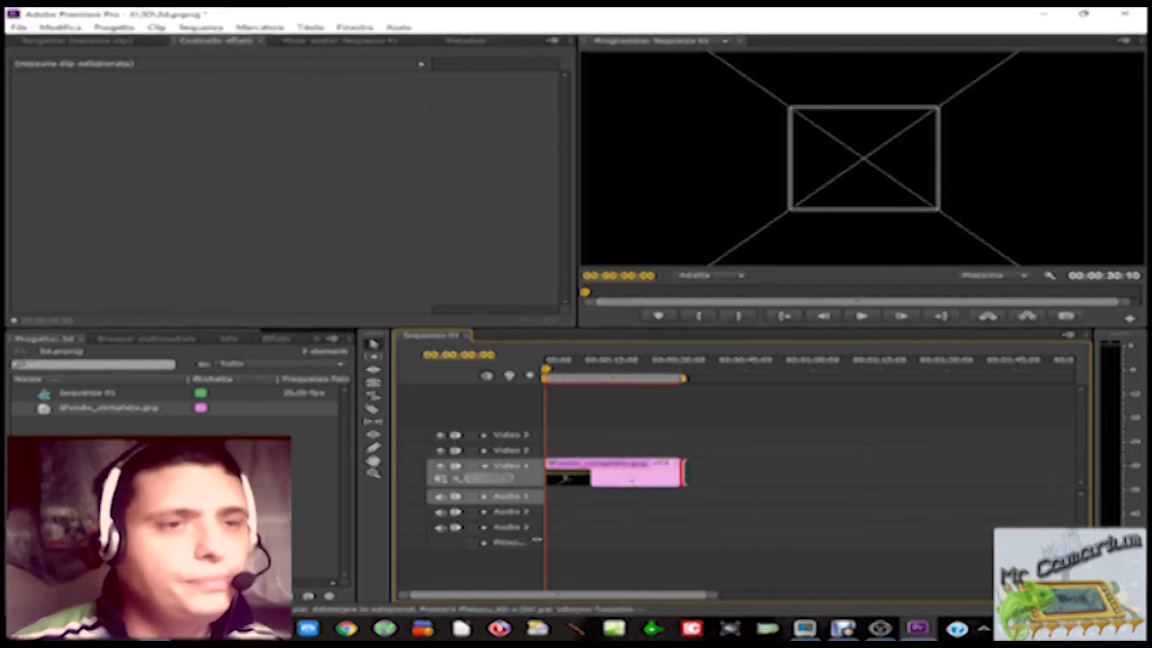
click(619, 481)
right_click(619, 481)
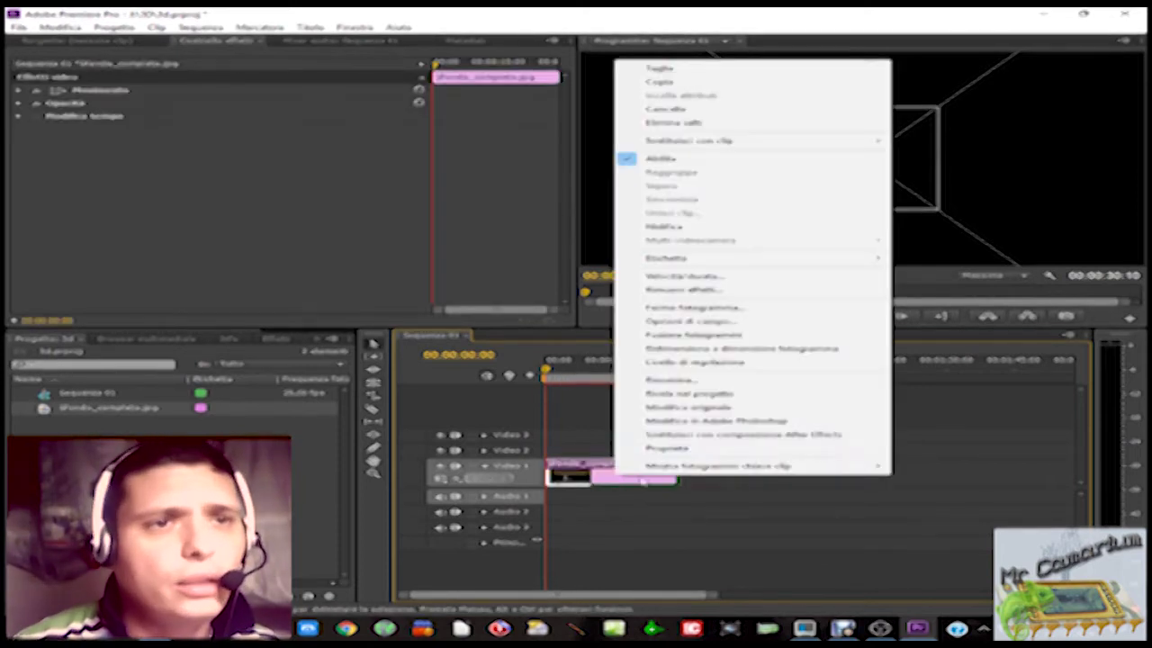
click(673, 347)
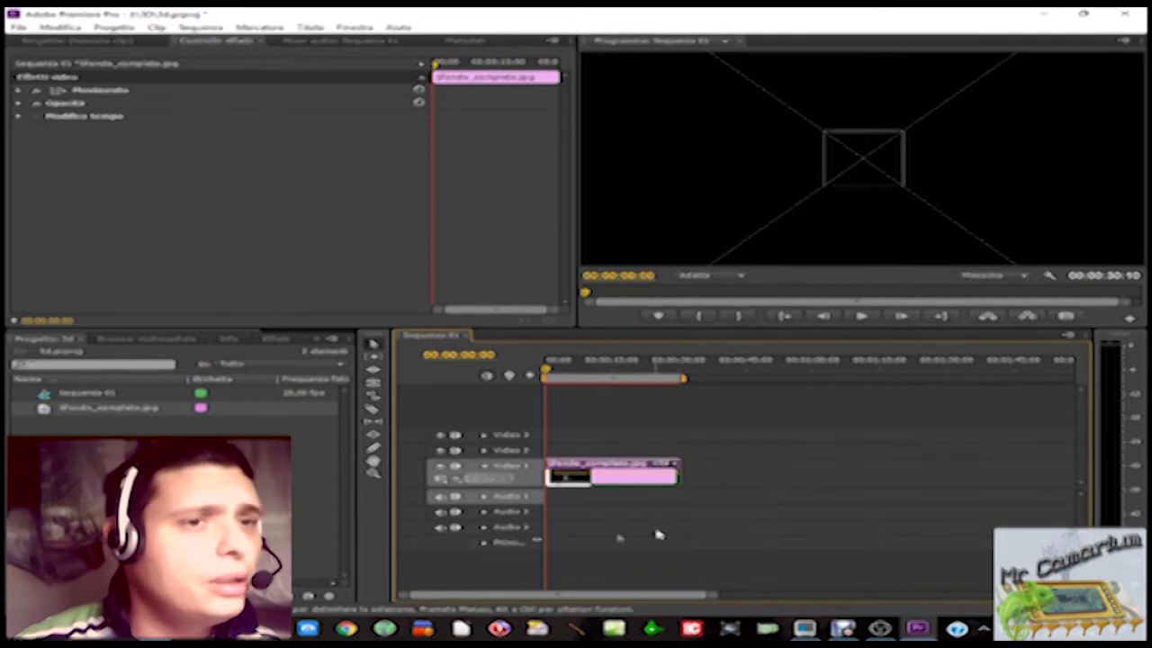
Step: Import the green-screen video Sequenza 01.avi from the 3D folder
click(20, 27)
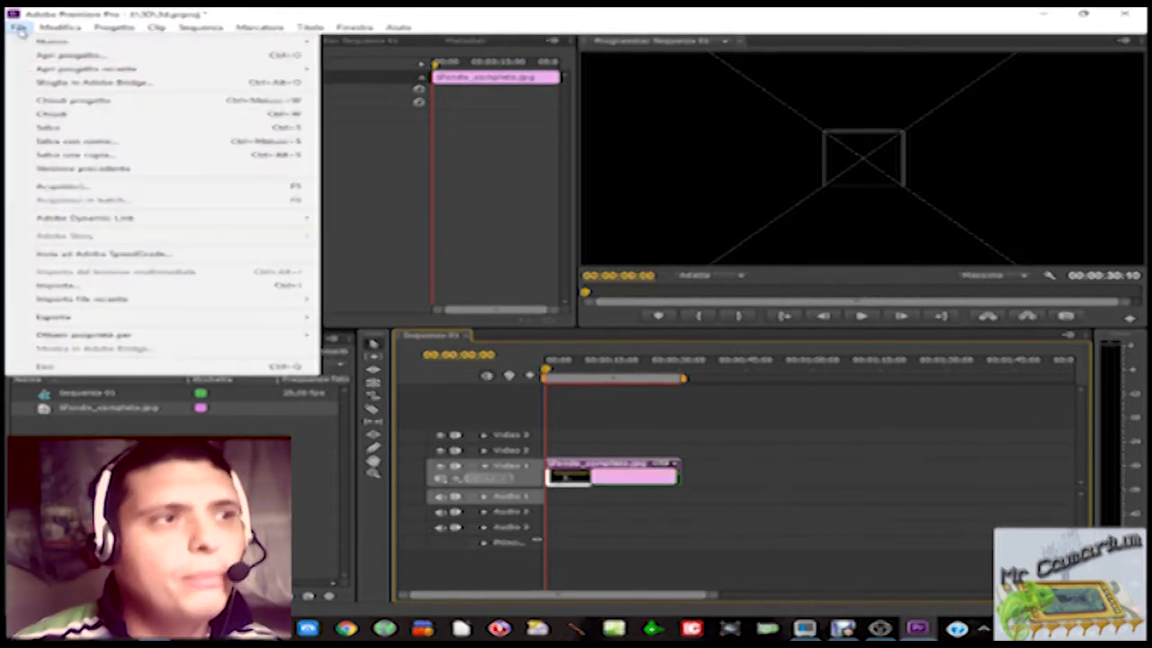
click(54, 282)
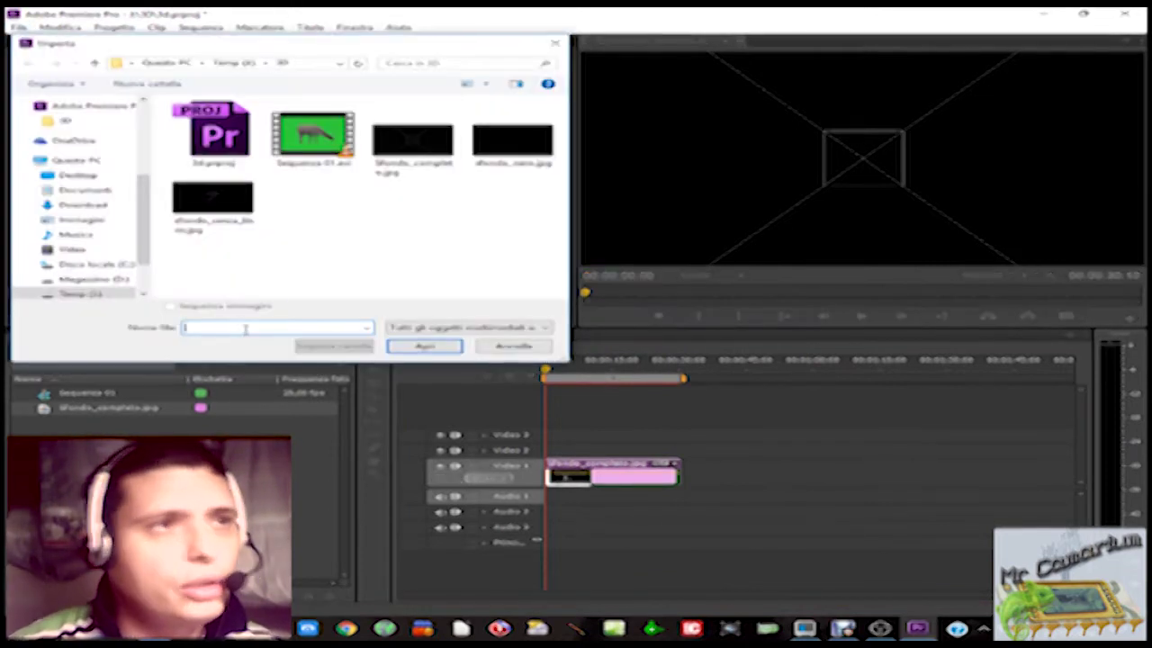
click(312, 135)
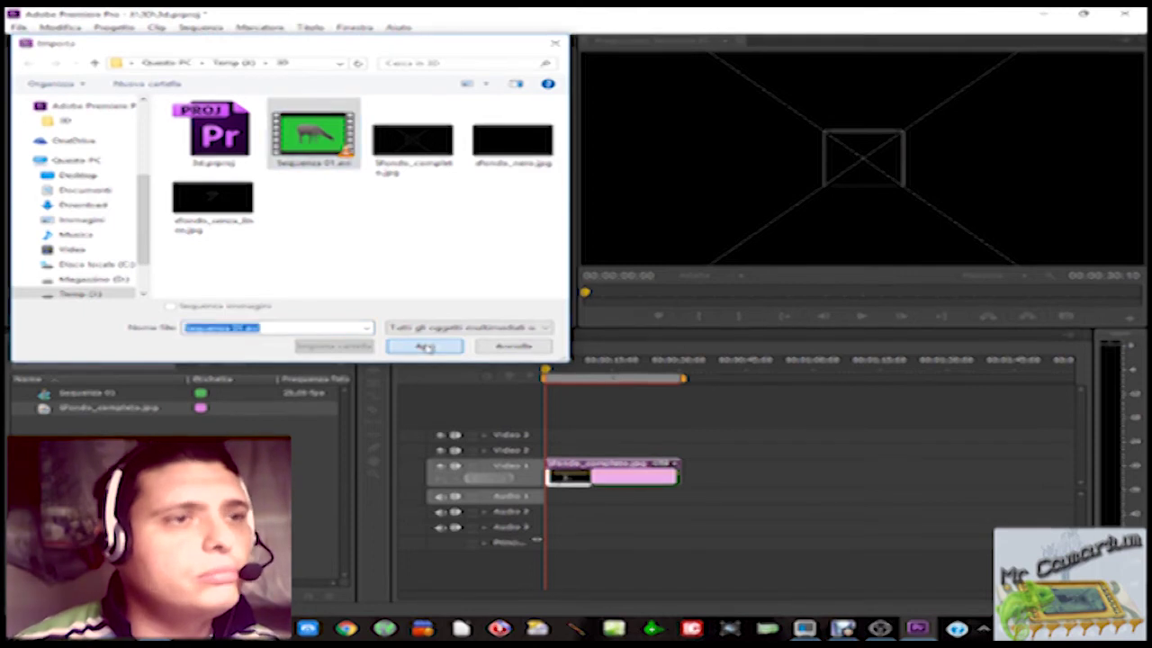
click(425, 347)
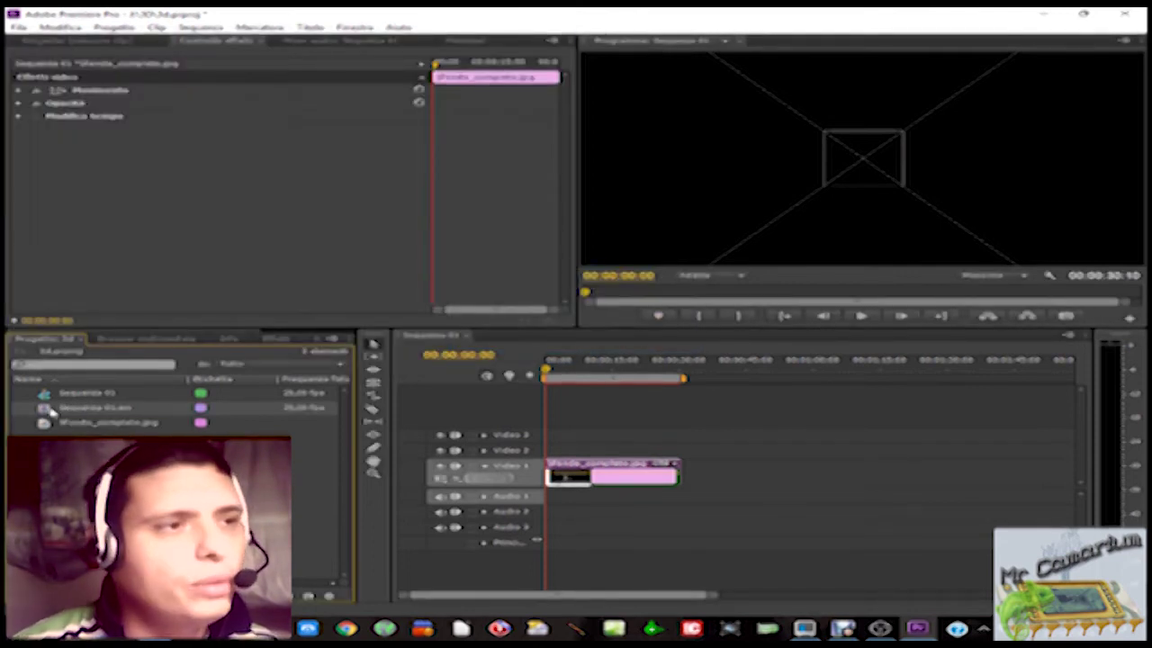
Step: Place Sequenza 01.avi at the start of Video 2 and extend the background image to match the video's end
drag(45, 412, 470, 450)
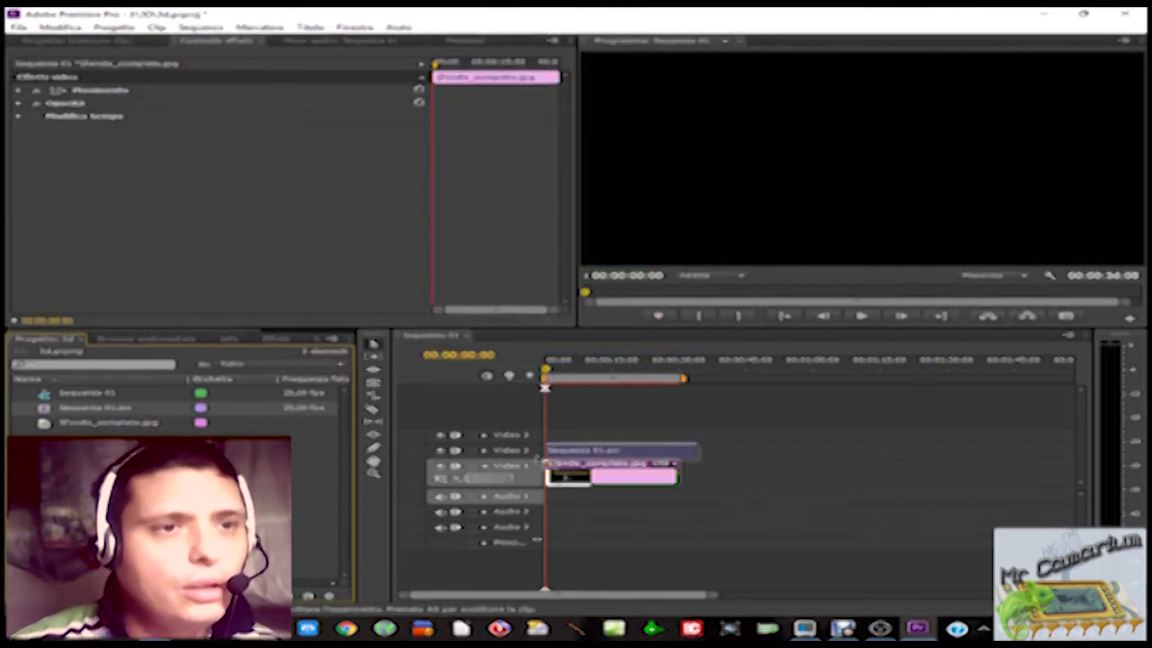
drag(540, 457, 545, 452)
drag(684, 469, 702, 473)
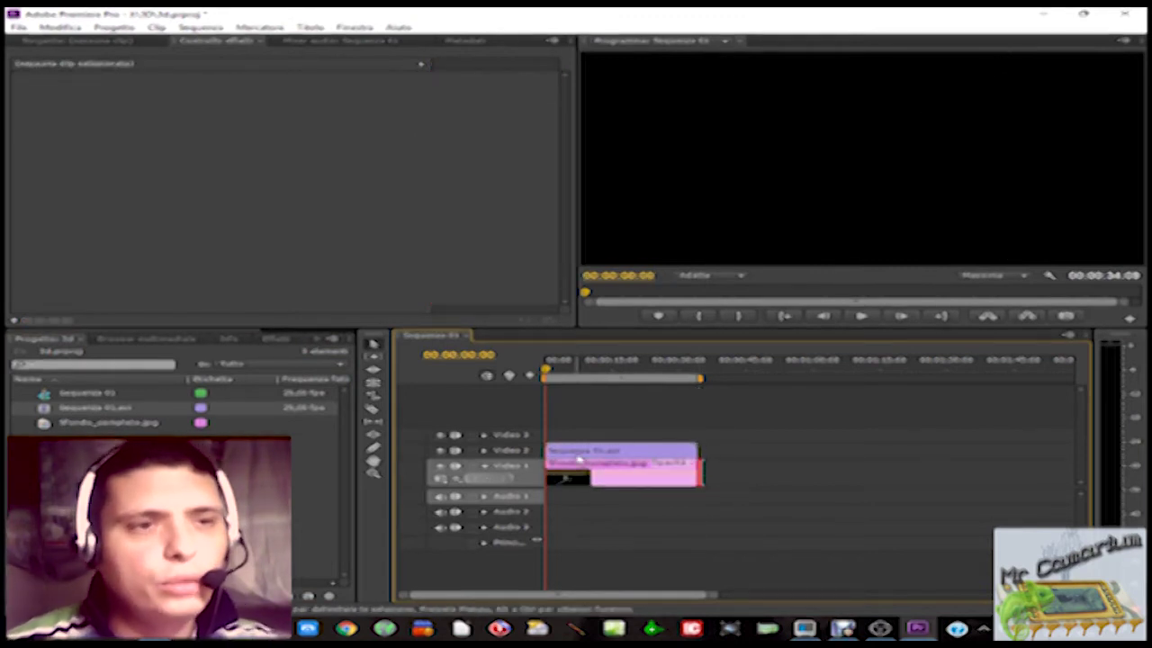
Step: Move the playhead to 00:00:08:10 and scale the Sequenza 01.avi clip to the frame size
click(583, 450)
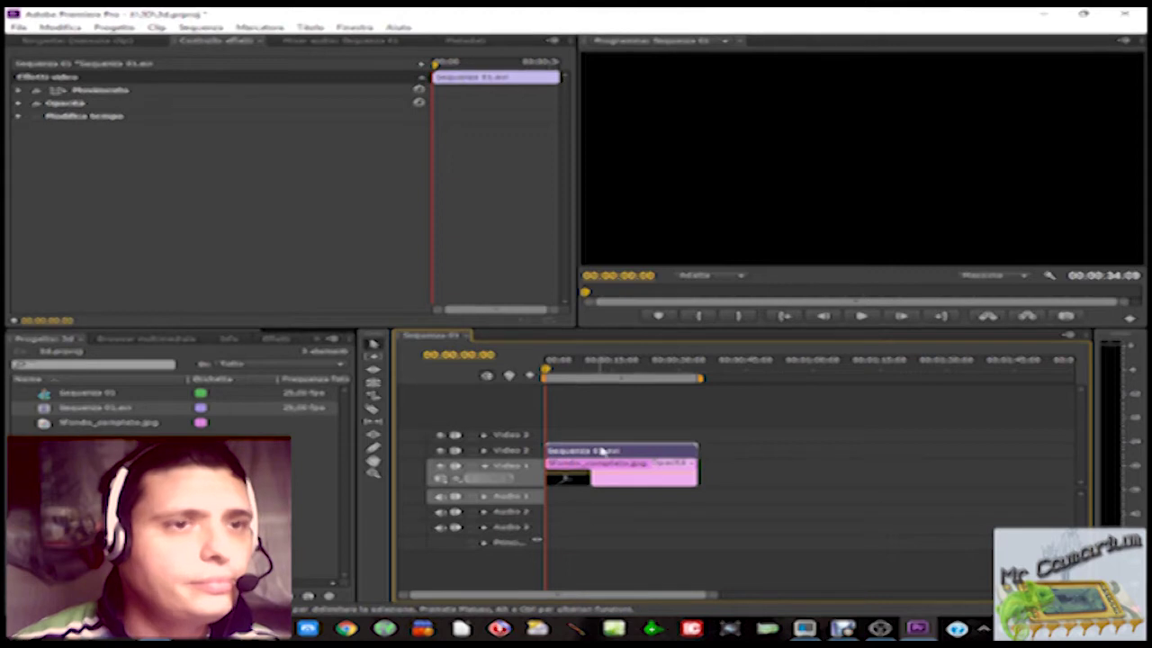
click(582, 367)
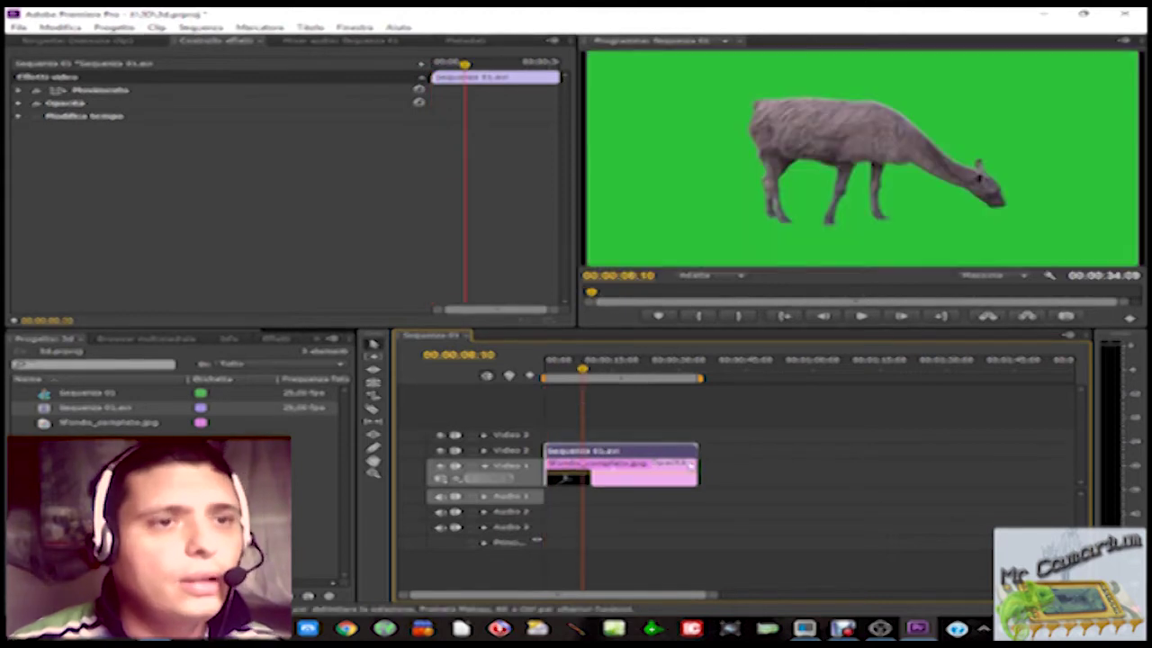
right_click(623, 450)
click(686, 325)
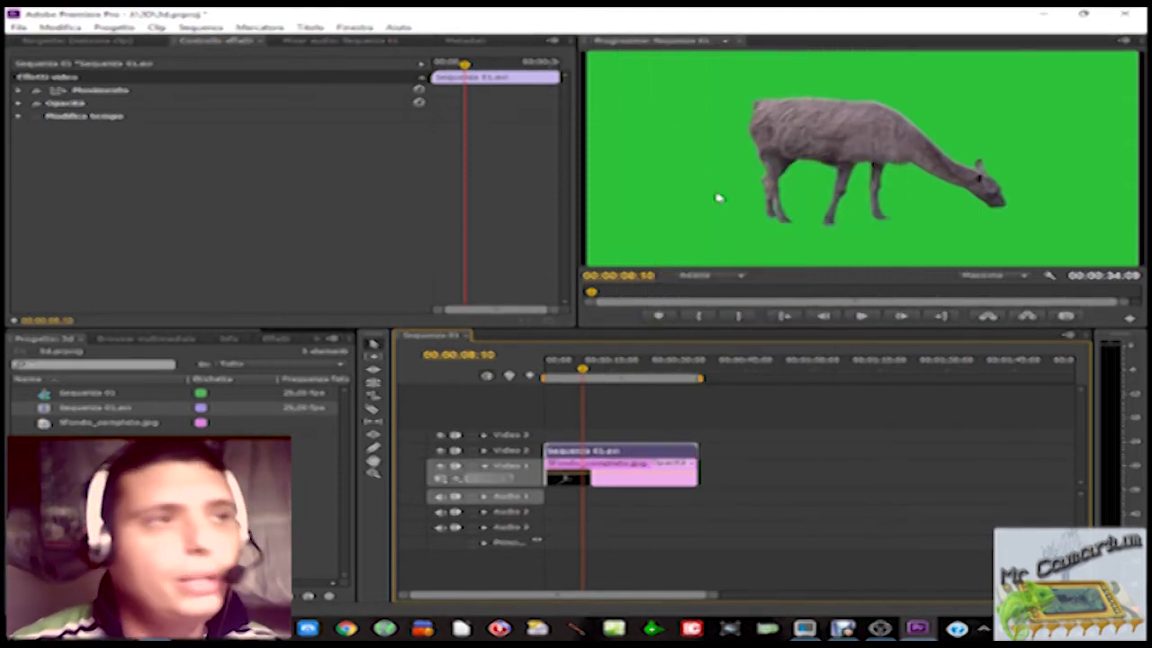
Step: Apply the Ultra transparency effect to the Sequenza 01.avi clip and sample the green backdrop as its key color
click(277, 338)
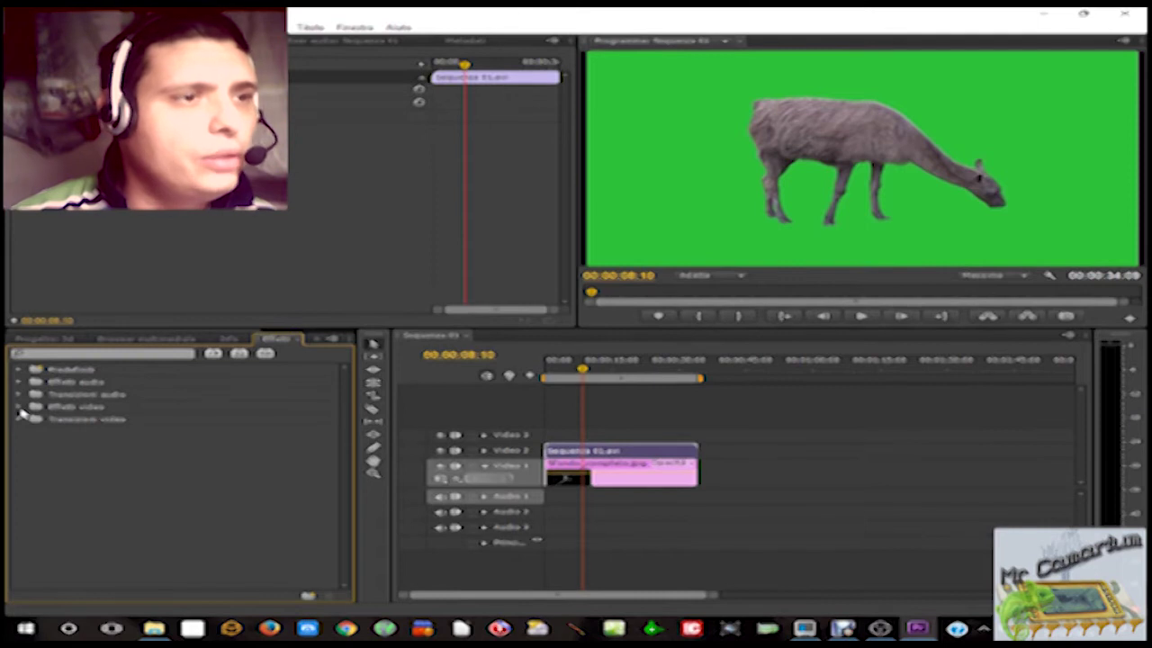
click(20, 407)
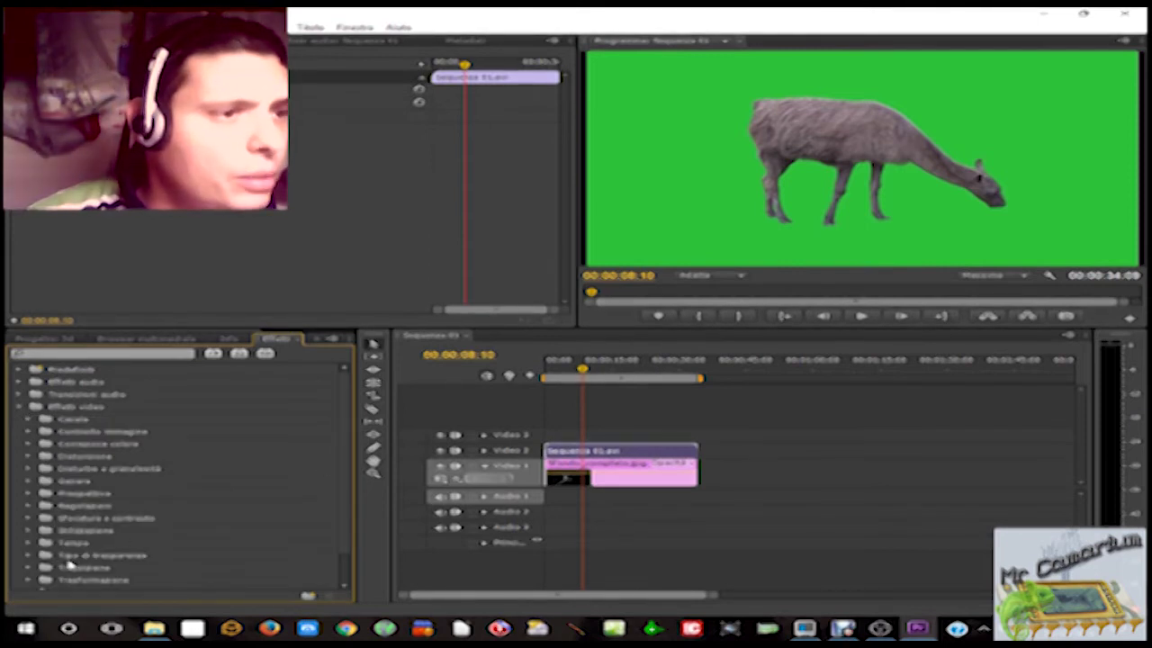
click(29, 555)
drag(349, 442, 240, 547)
drag(77, 558, 608, 460)
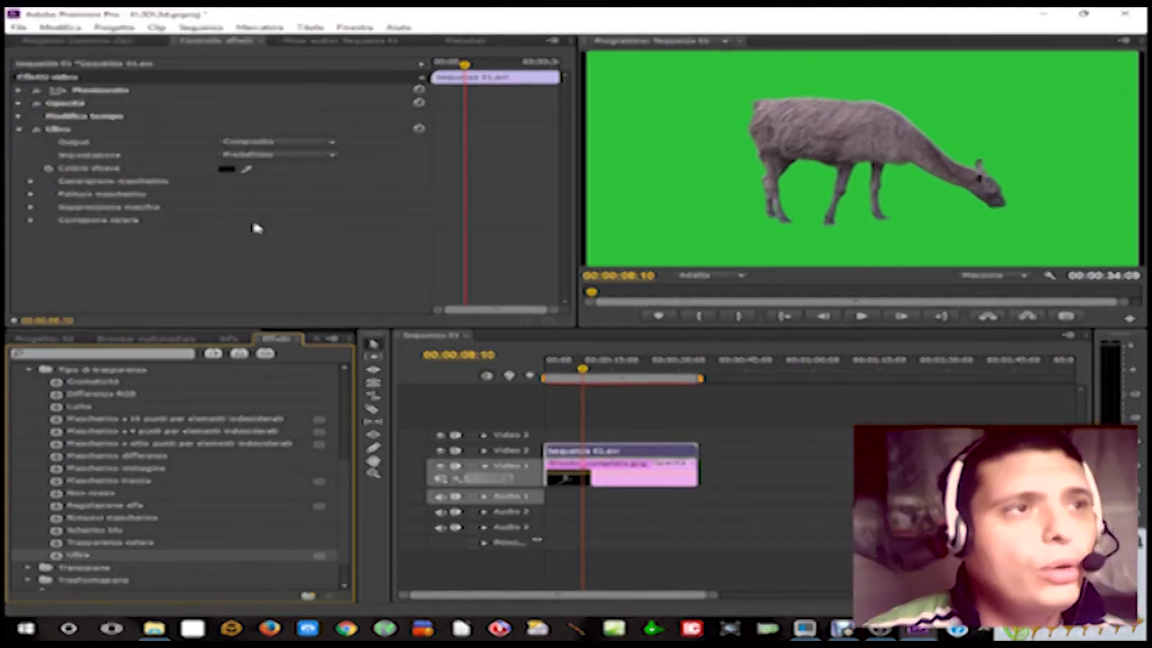
click(248, 169)
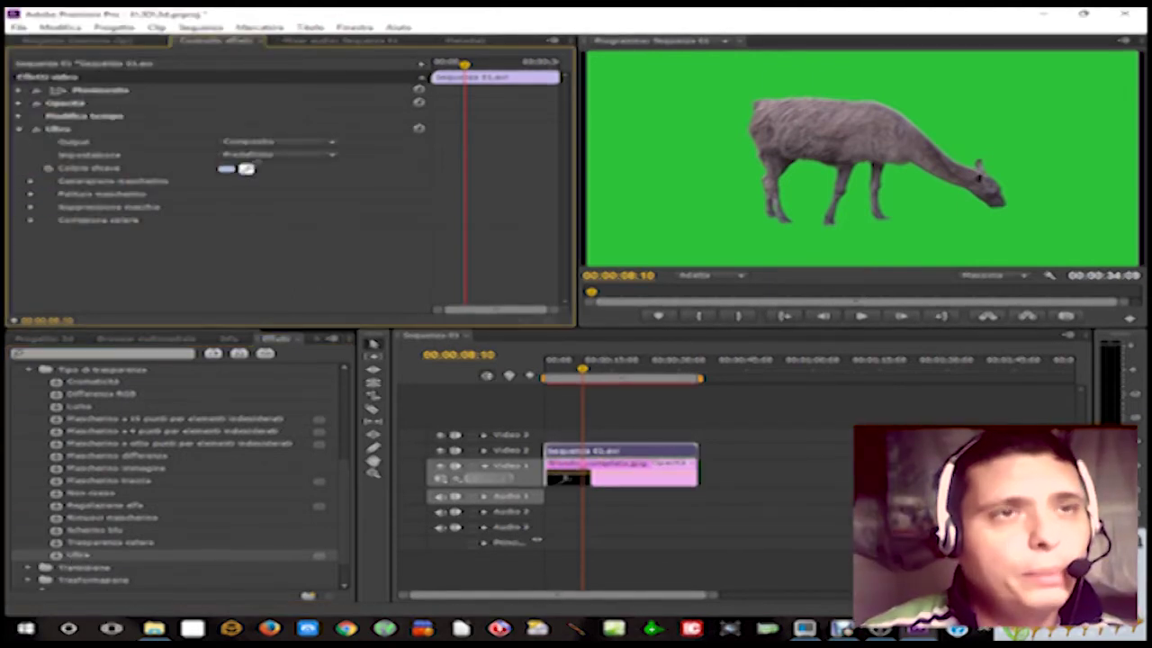
click(664, 96)
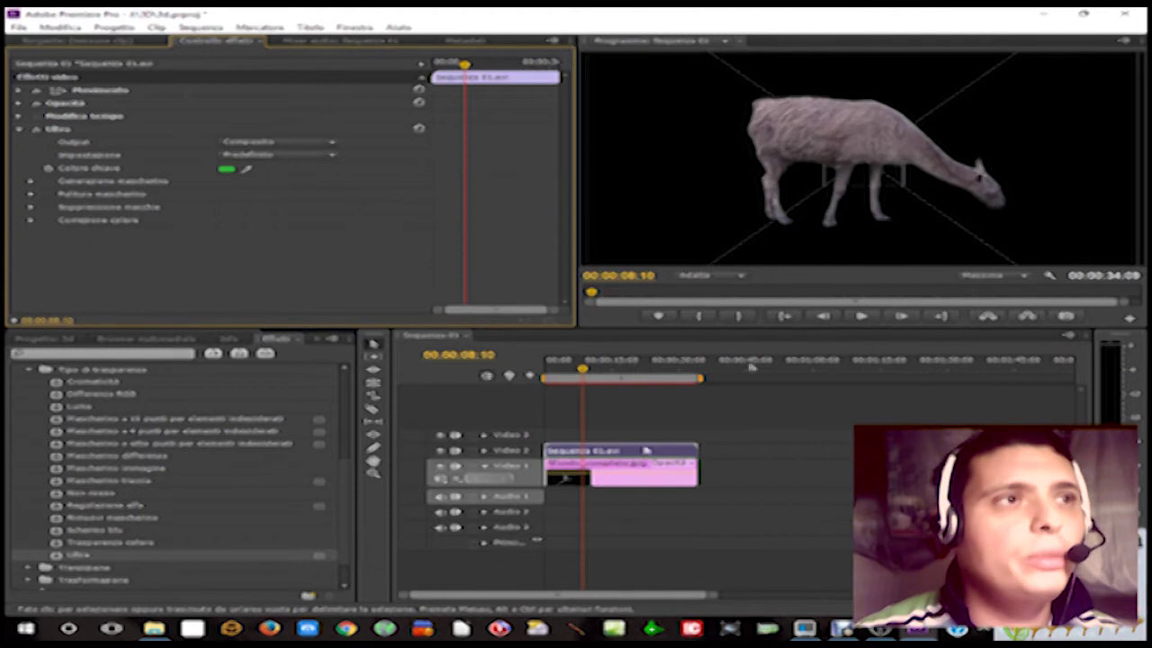
Step: Set the Sequenza 01.avi clip's scale to 40 and move the animal above the background's center square
click(21, 92)
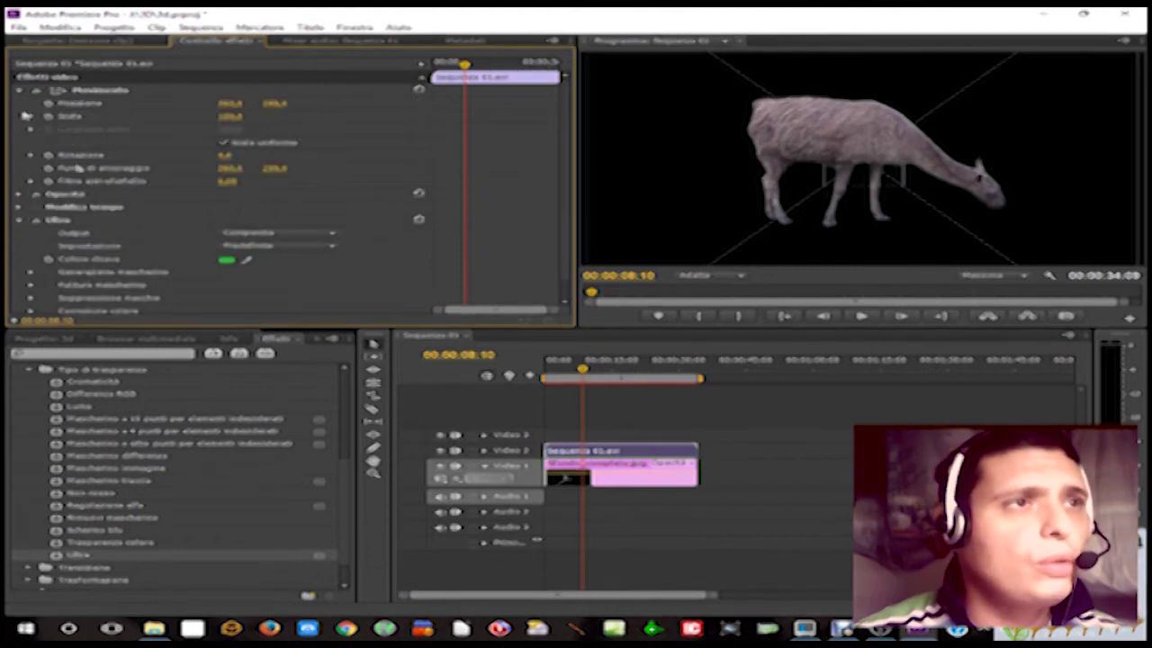
click(229, 118)
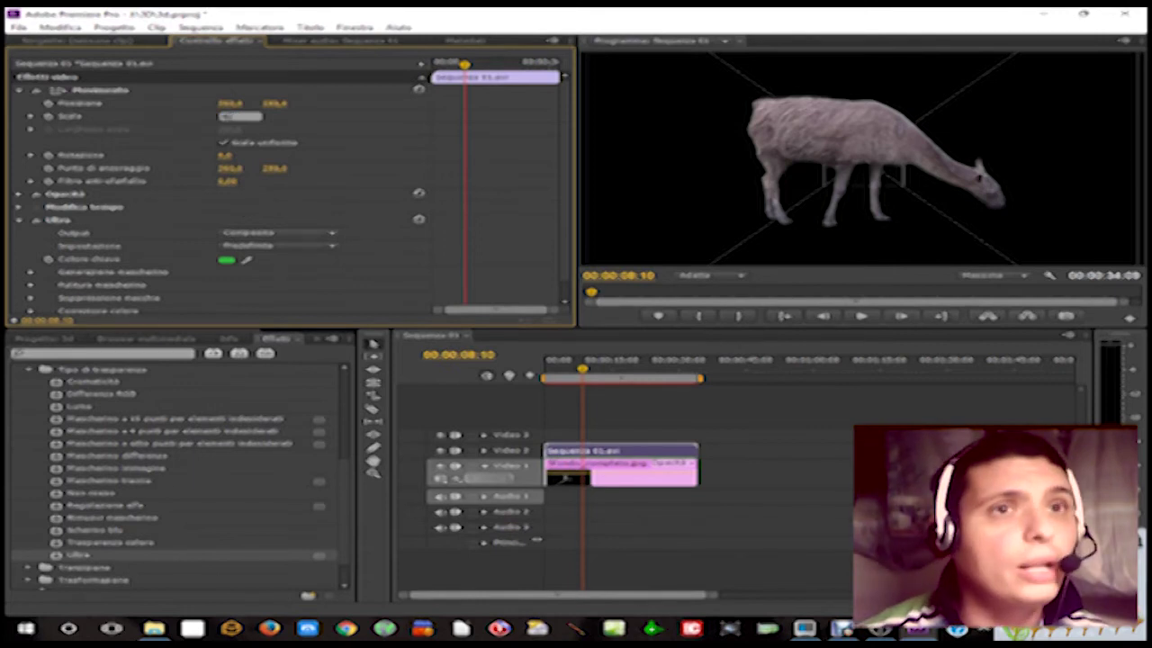
text(40)
key(Return)
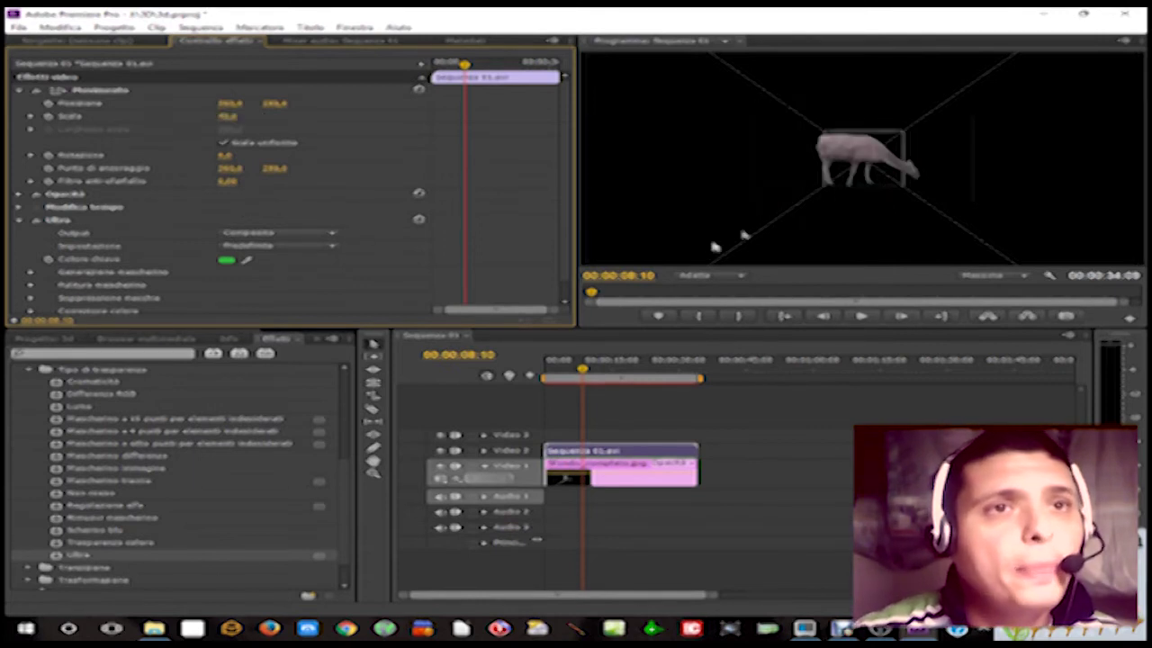
click(852, 155)
drag(852, 154, 855, 89)
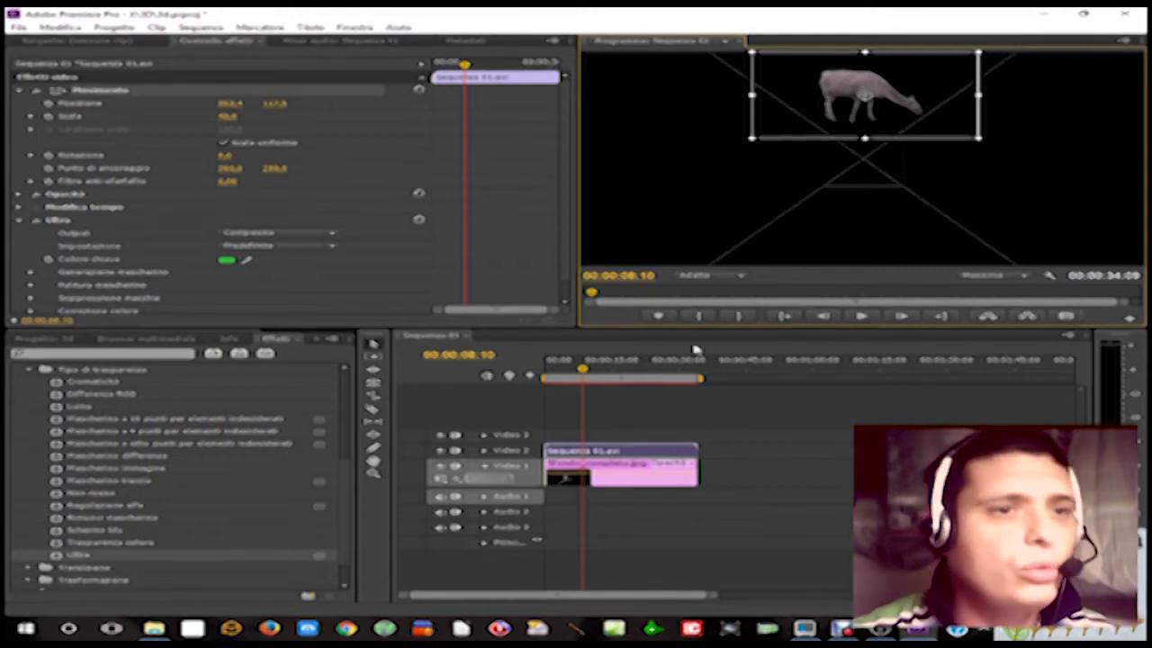
Step: Duplicate the Sequenza 01.avi clip onto Video 3 and align the copy with the sequence start
click(628, 453)
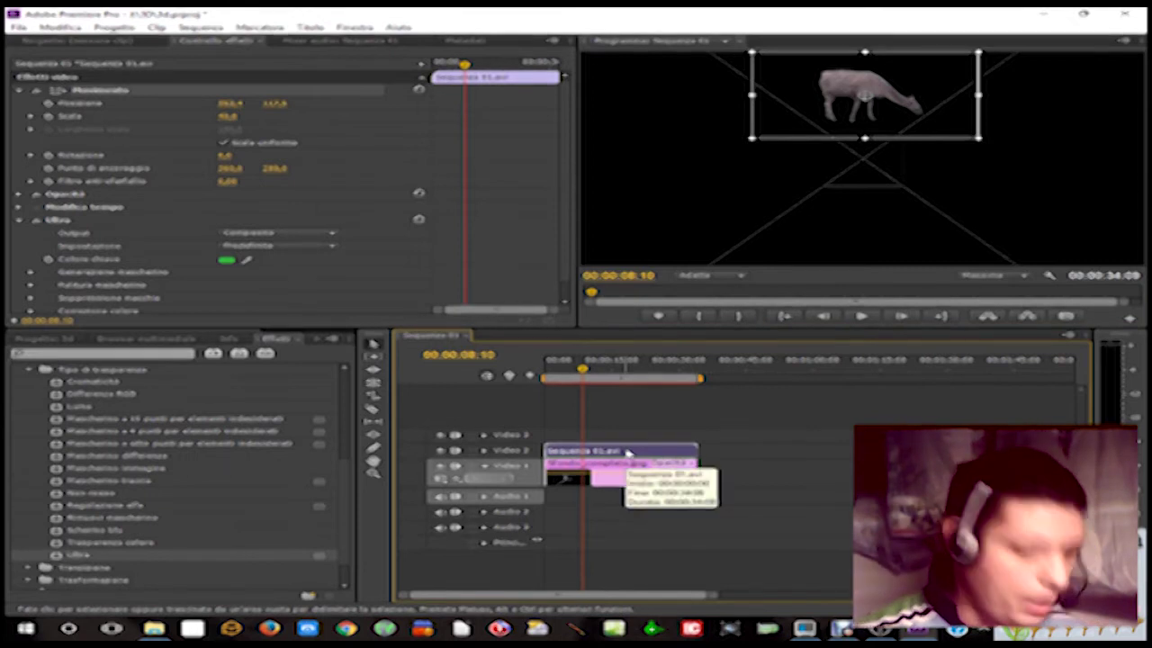
click(768, 455)
click(598, 452)
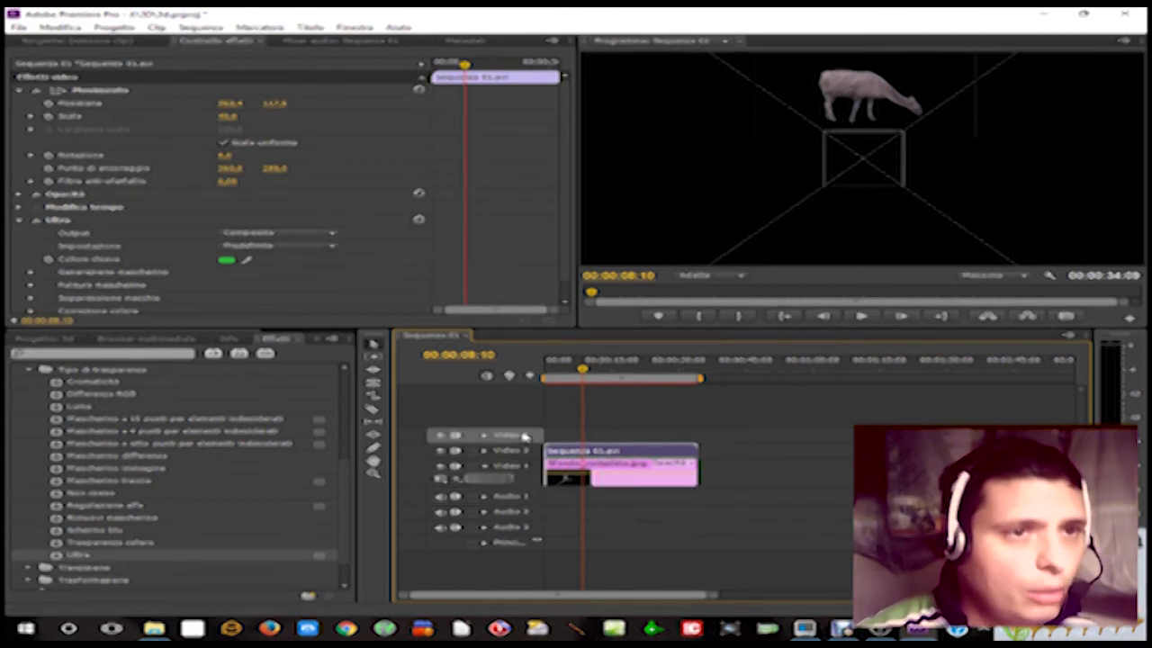
key(ctrl+v)
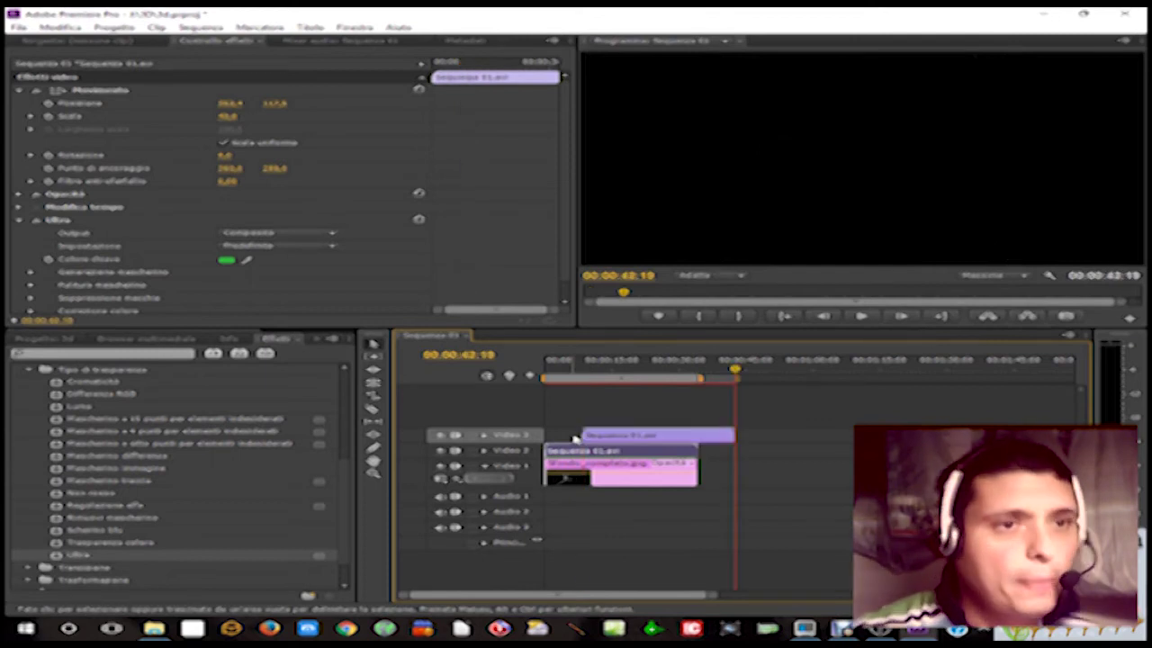
drag(627, 440, 591, 438)
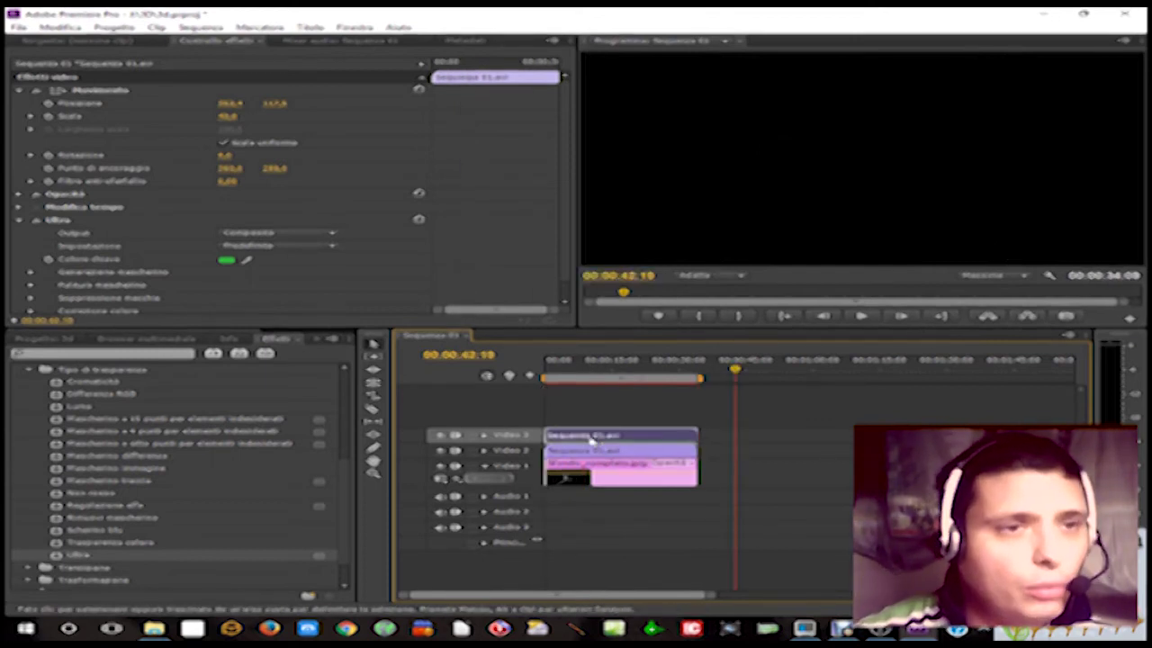
Step: Add a fourth and a fifth video track and audio track to the sequence
right_click(516, 441)
click(547, 464)
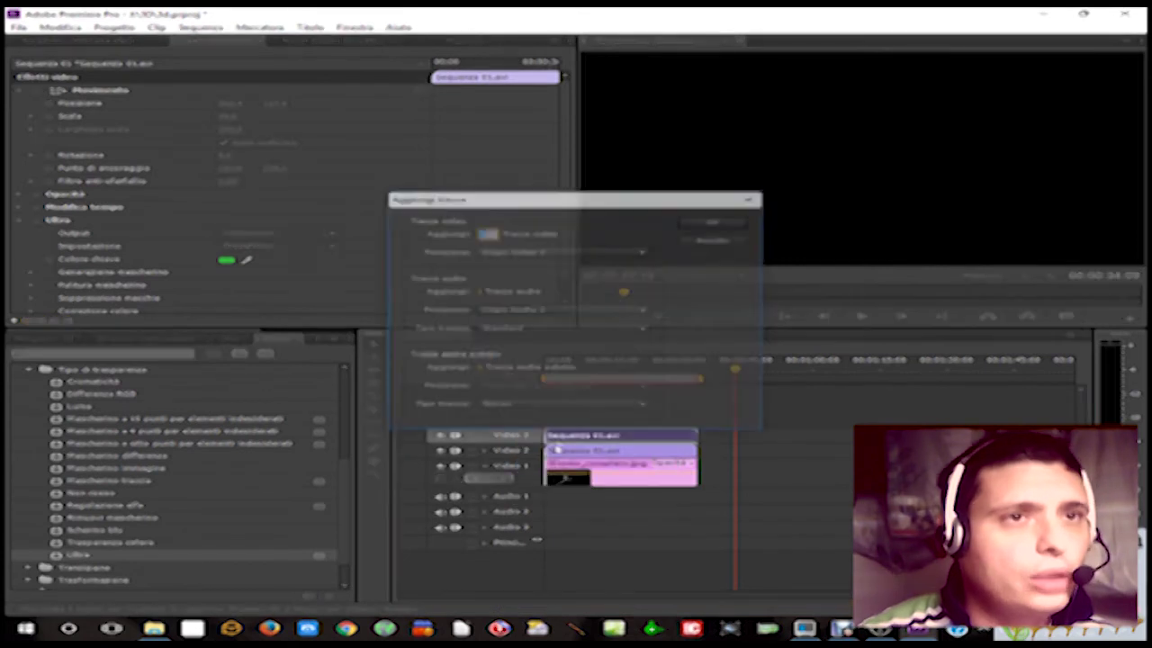
click(713, 223)
right_click(509, 440)
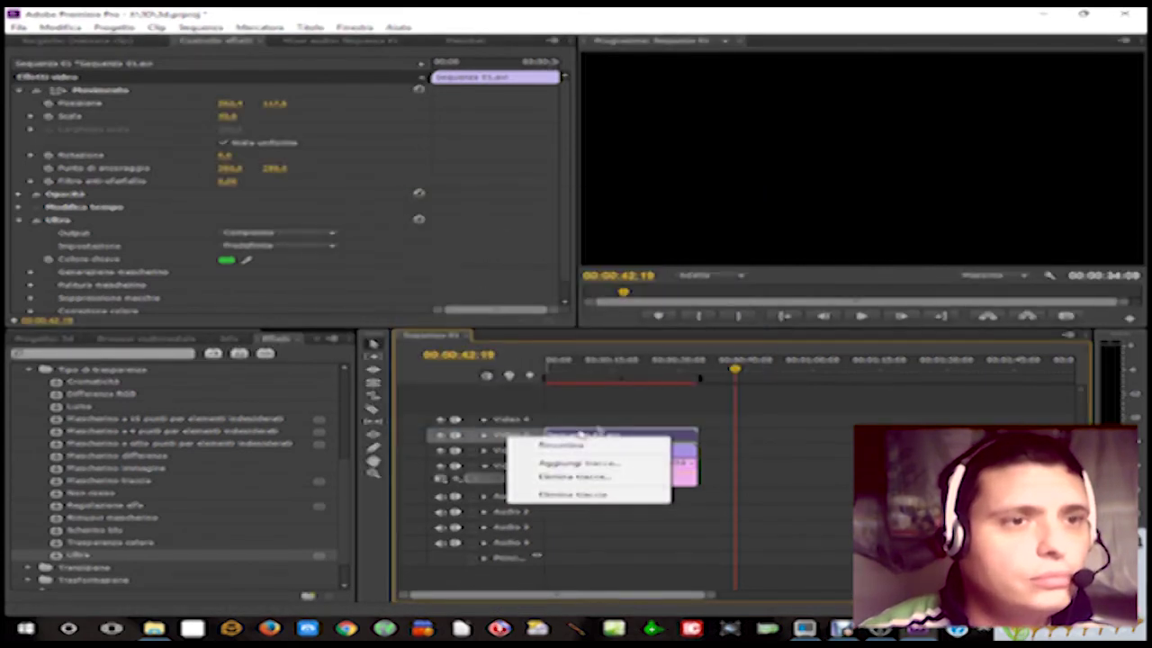
click(585, 464)
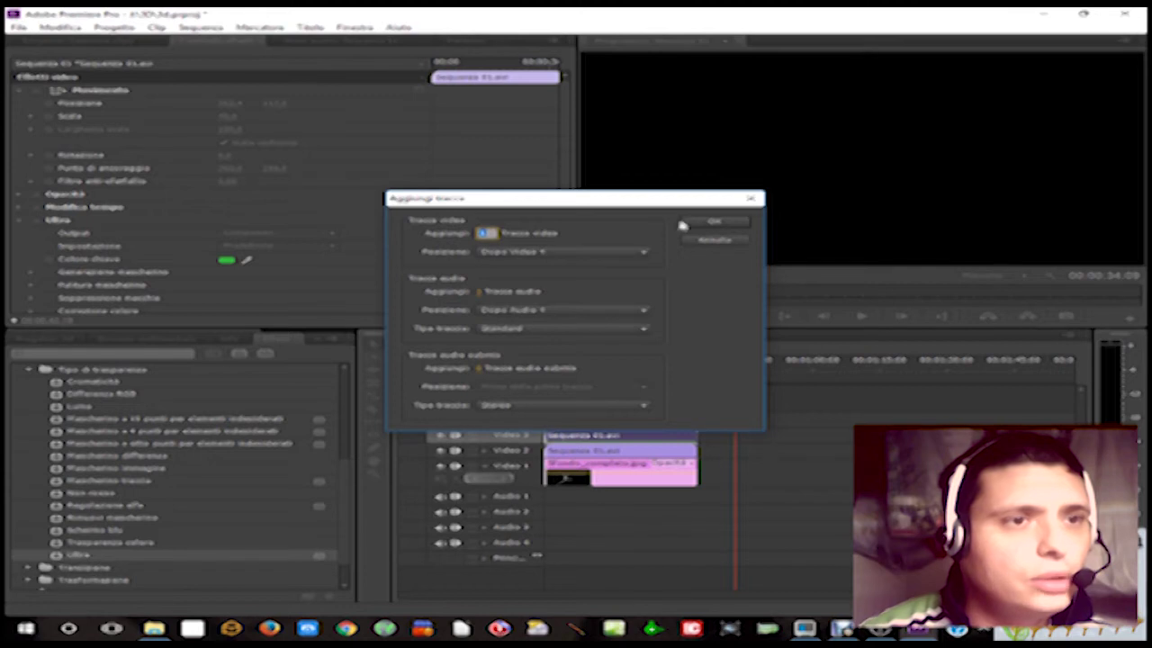
click(714, 222)
Step: Paste another Sequenza 01.avi copy onto Video 4 and align it with the sequence start
click(578, 425)
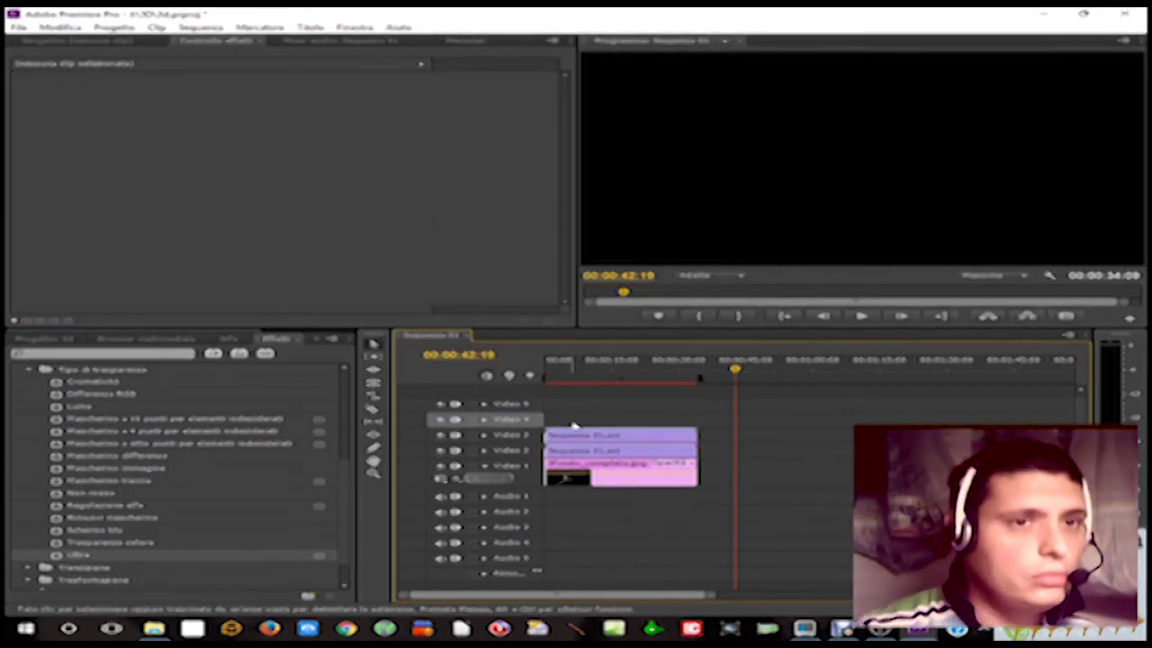
key(ctrl+v)
drag(829, 423, 625, 419)
Step: Paste a Sequenza 01.avi copy onto Video 5 and align it with the other clips at the start
click(609, 406)
click(483, 405)
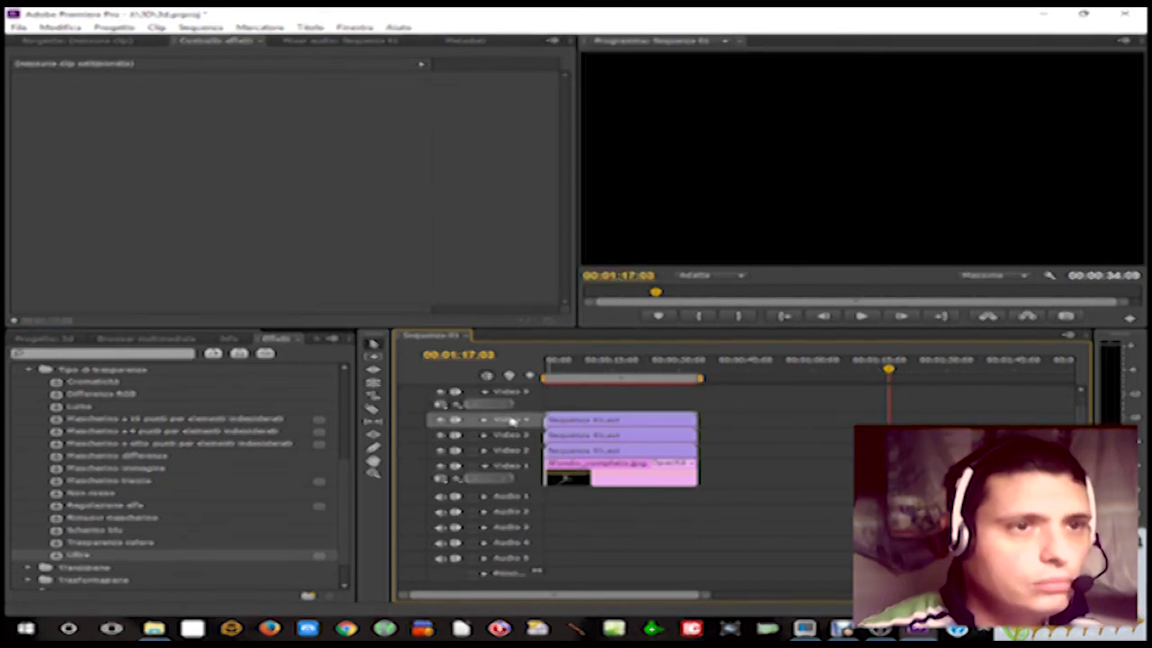
click(529, 406)
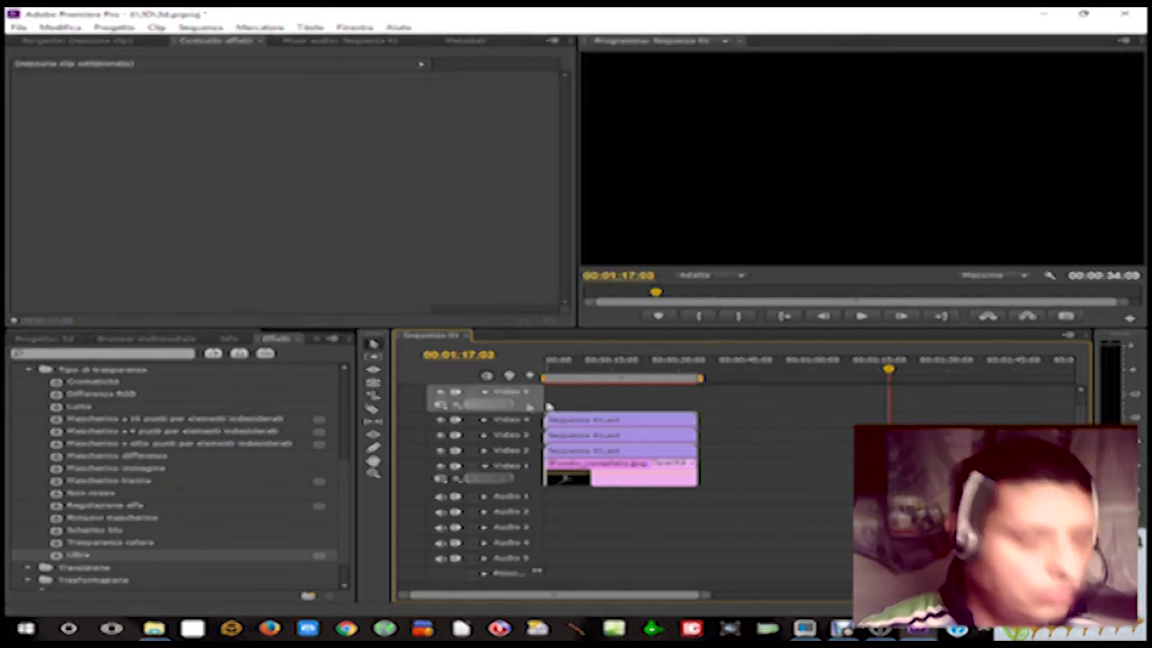
key(ctrl+v)
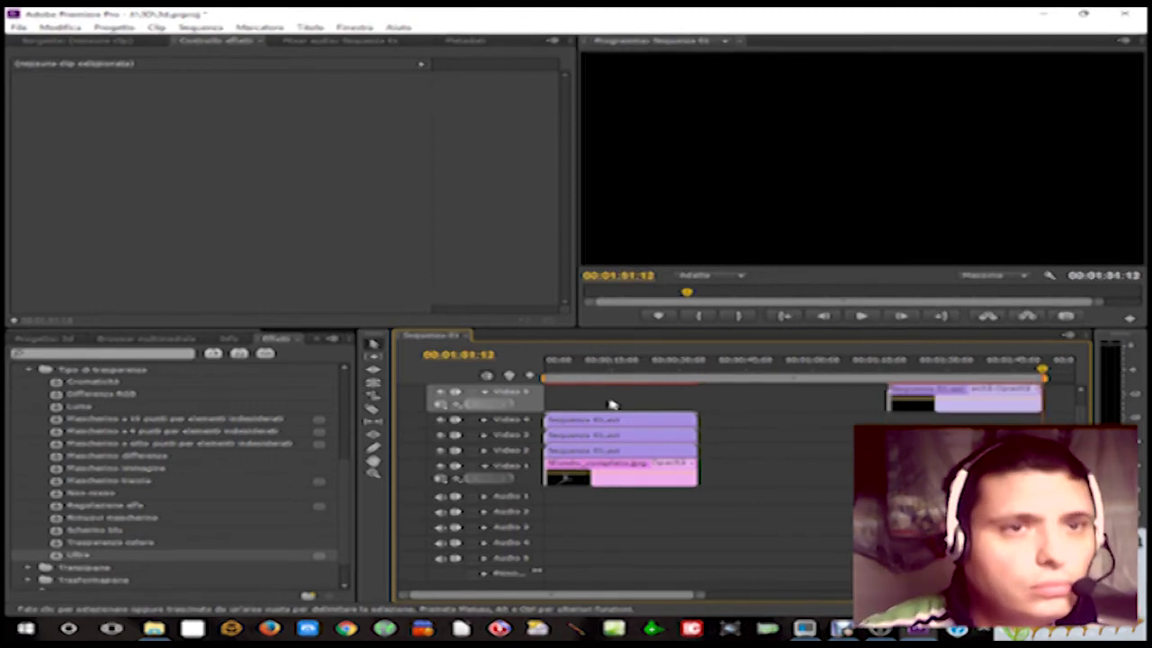
drag(978, 403, 634, 406)
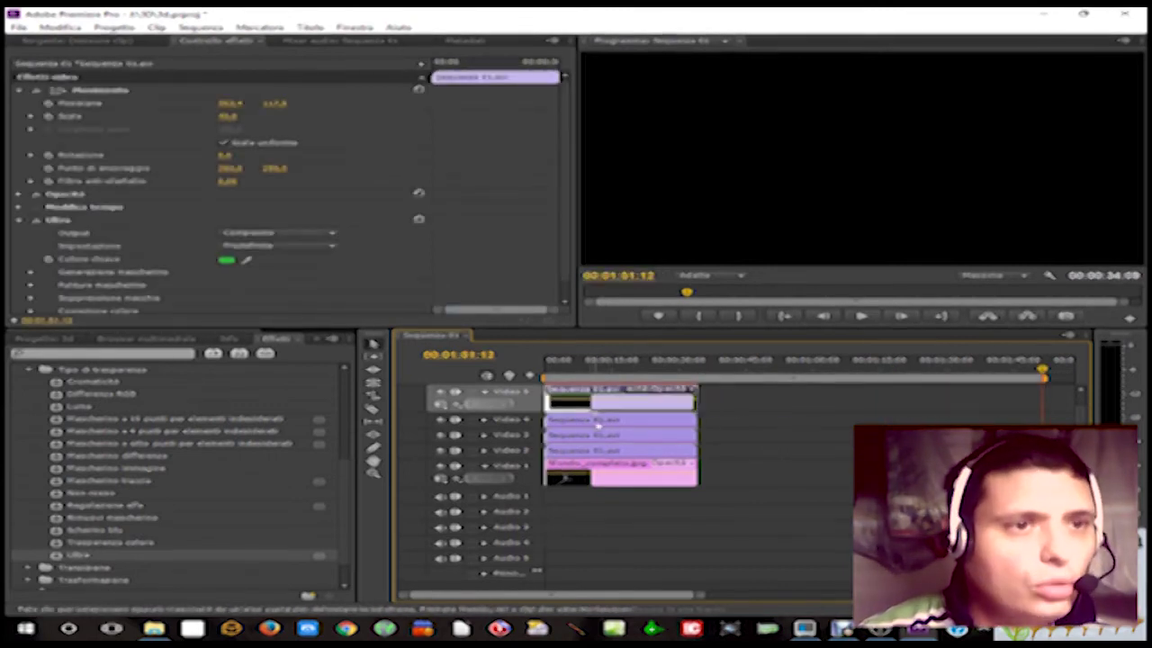
Step: Move the playhead to 00:00:11:00 and set the Video 3 clip's rotation to 90°
click(613, 456)
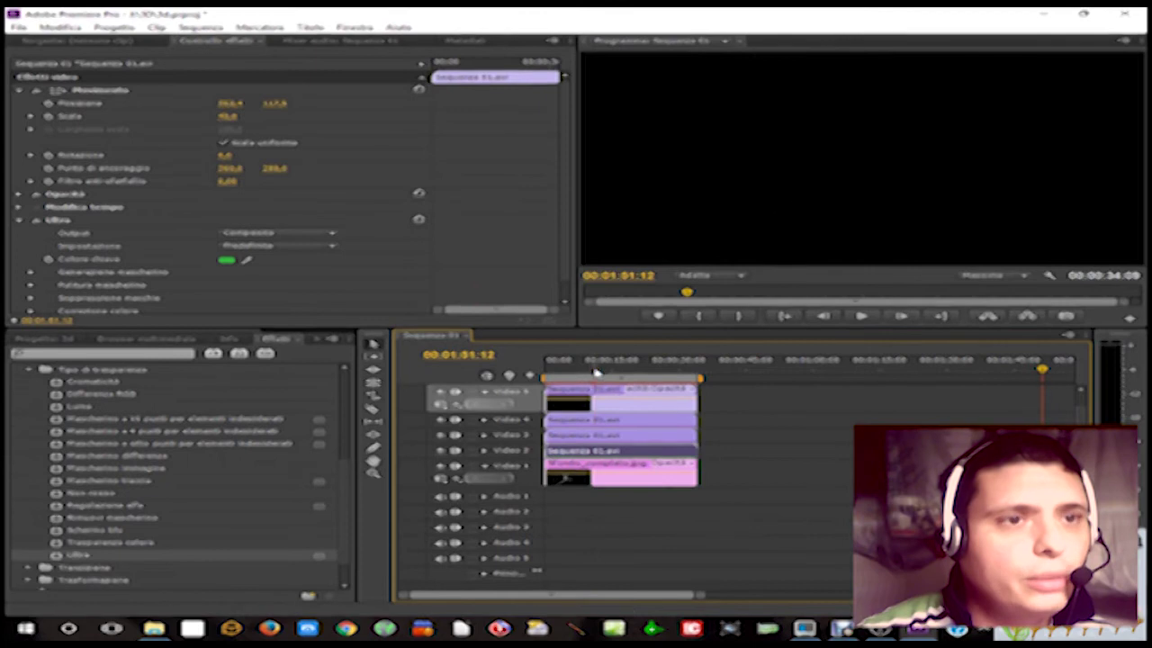
key(Up)
key(Up)
click(621, 438)
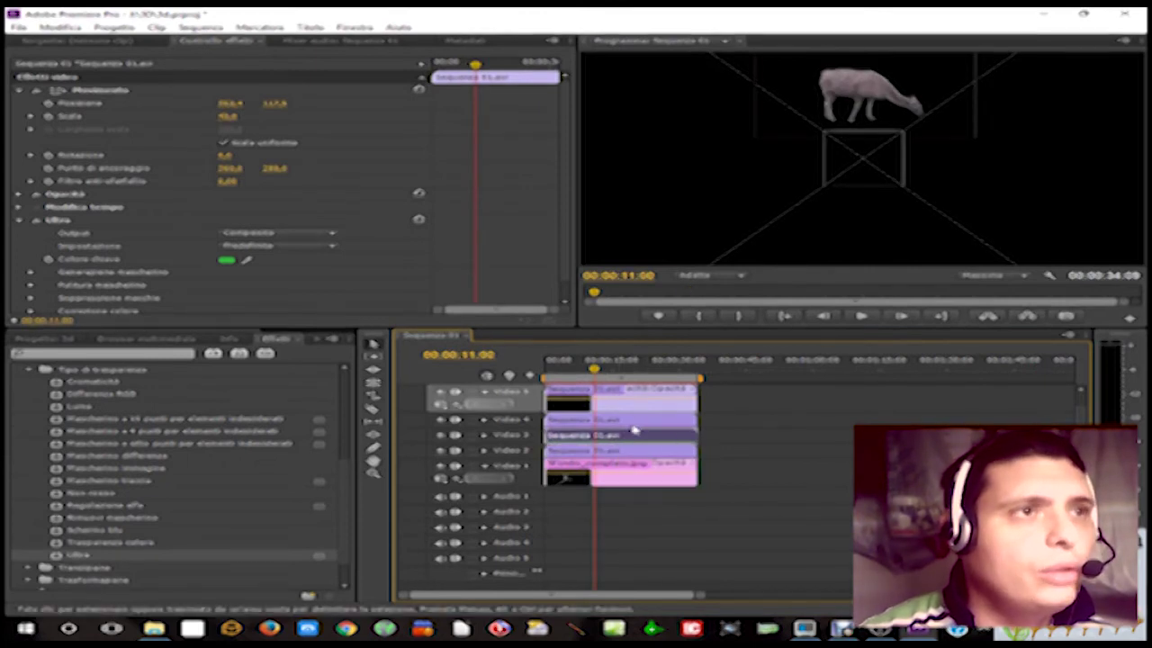
click(224, 157)
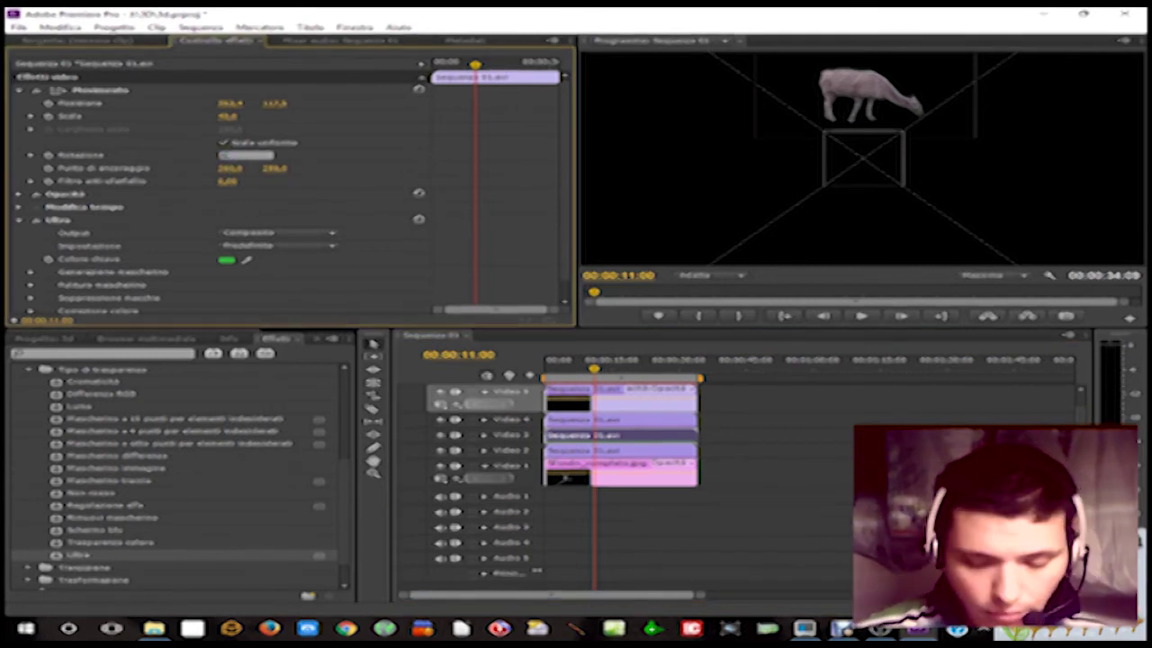
key(Return)
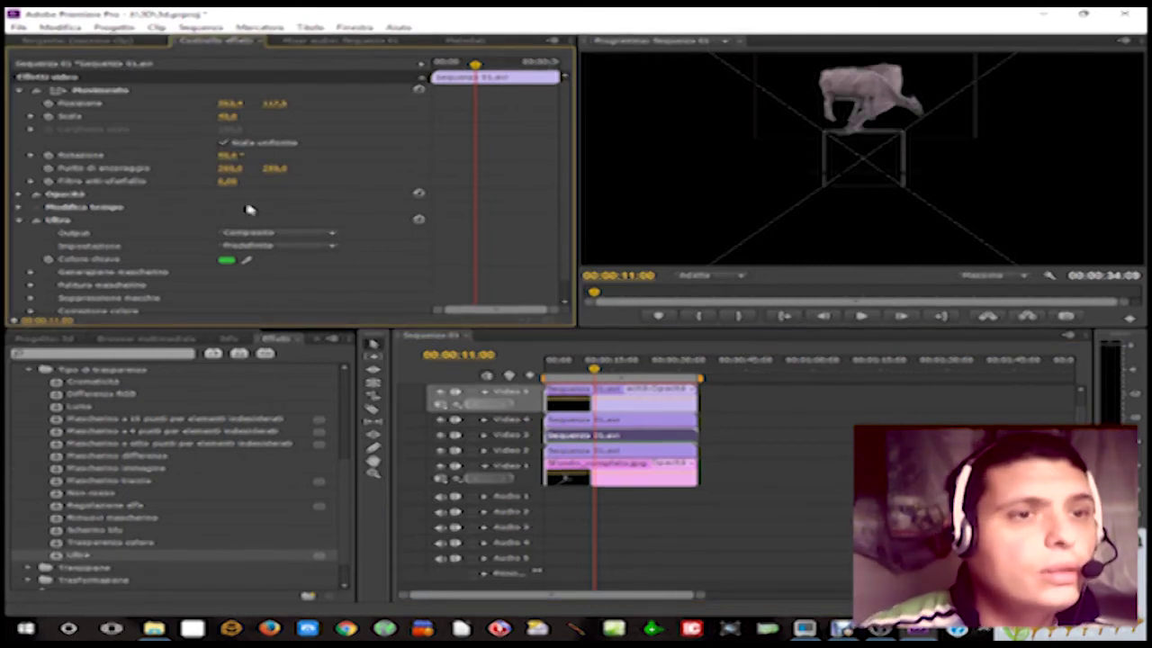
Step: Set the rotation of the Sequenza 01.avi clip on Video 4 to 180°
click(609, 421)
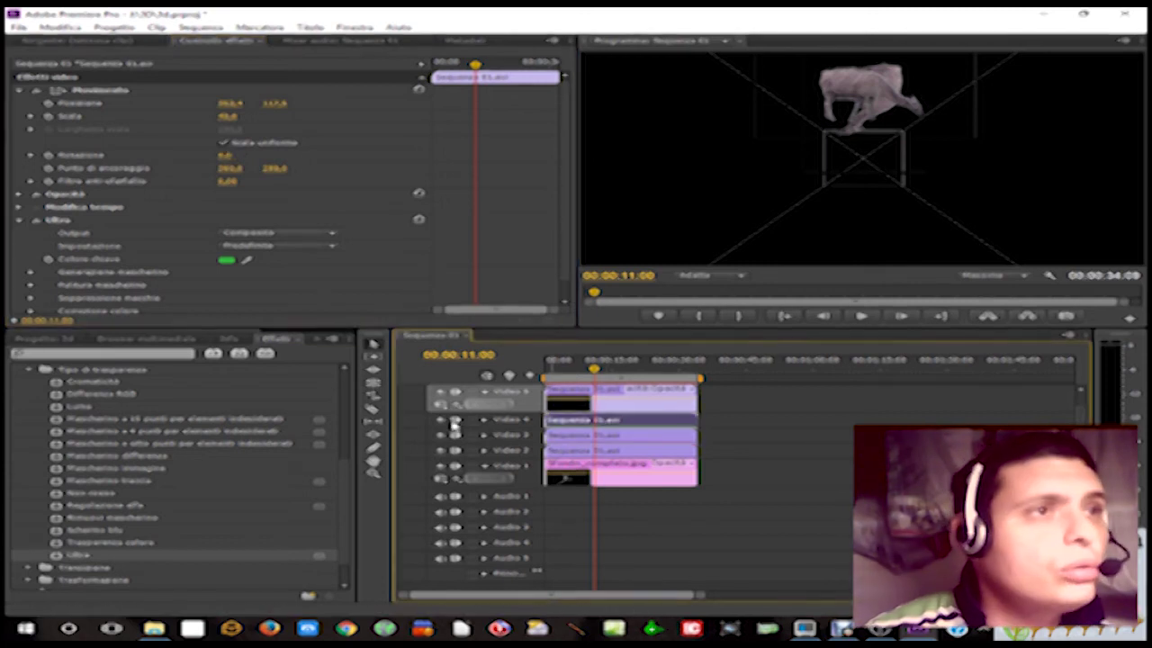
click(227, 155)
key(BackSpace)
text(180)
key(Return)
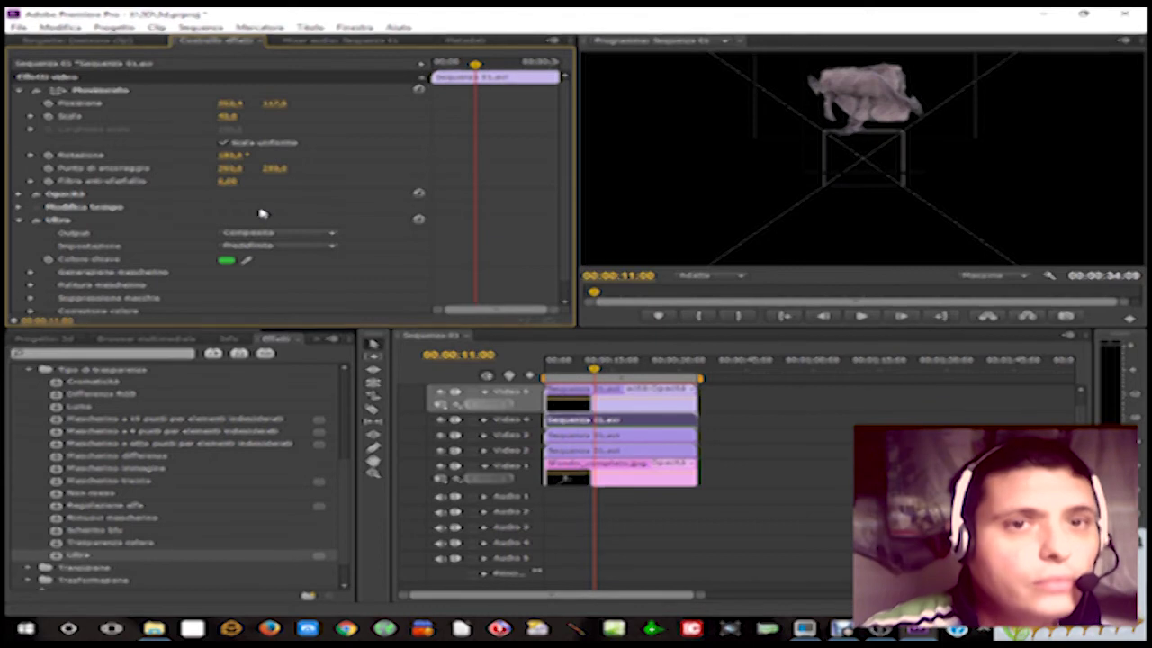
Step: Set the rotation of the Sequenza 01.avi clip on Video 5 to 270°
click(615, 405)
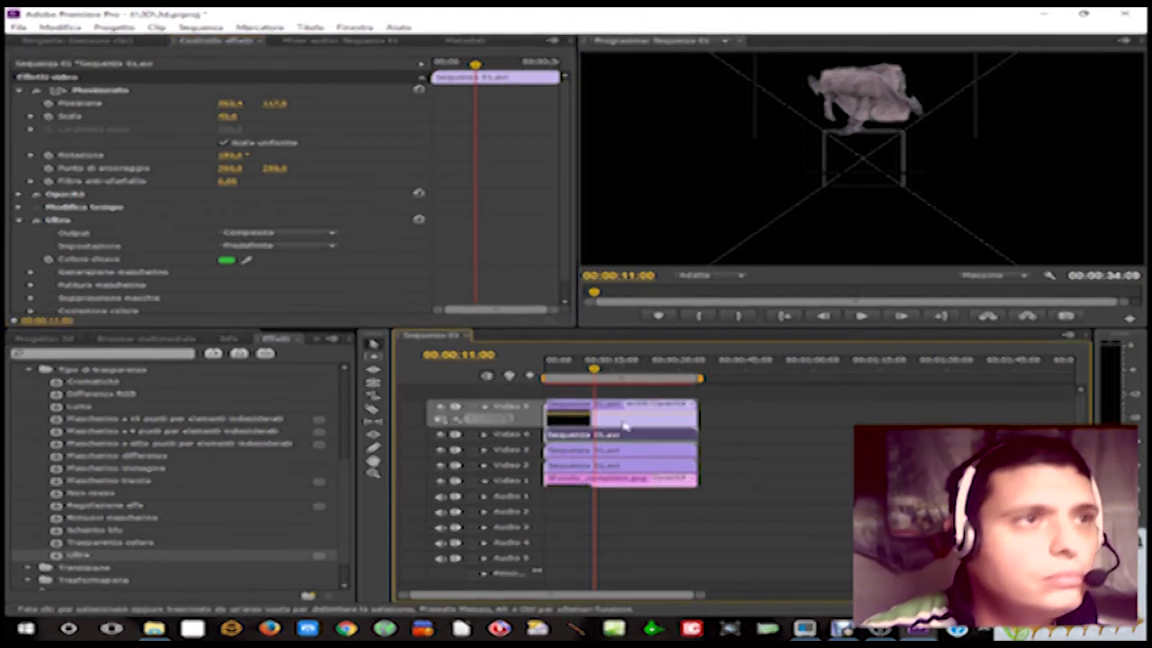
click(229, 155)
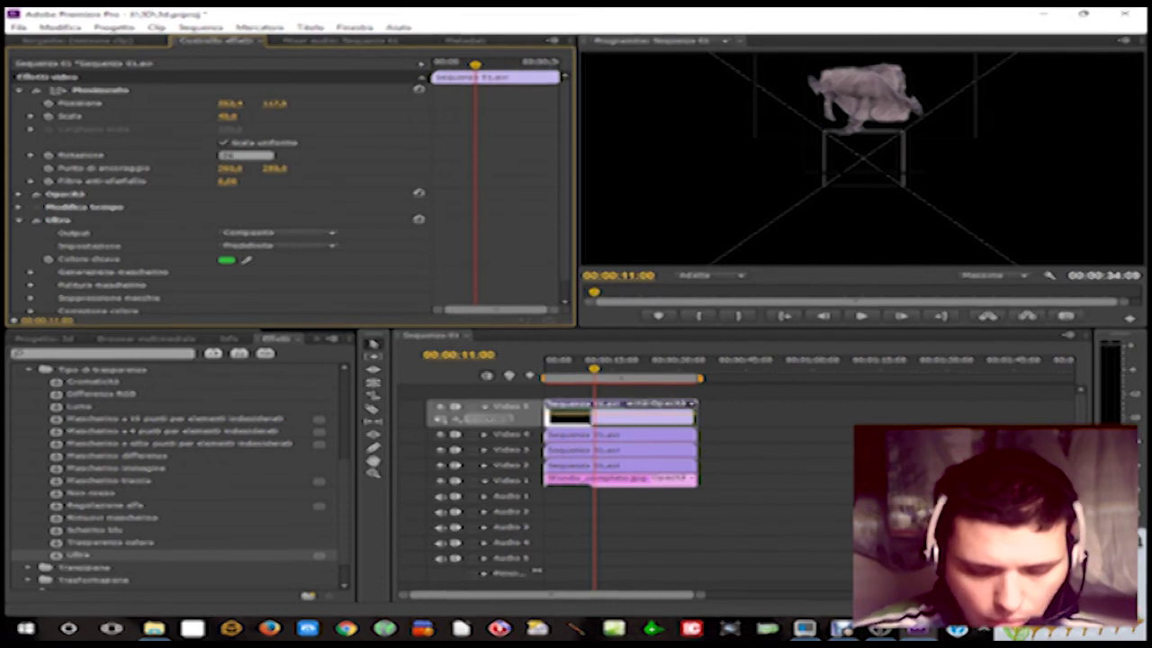
text(270)
key(Return)
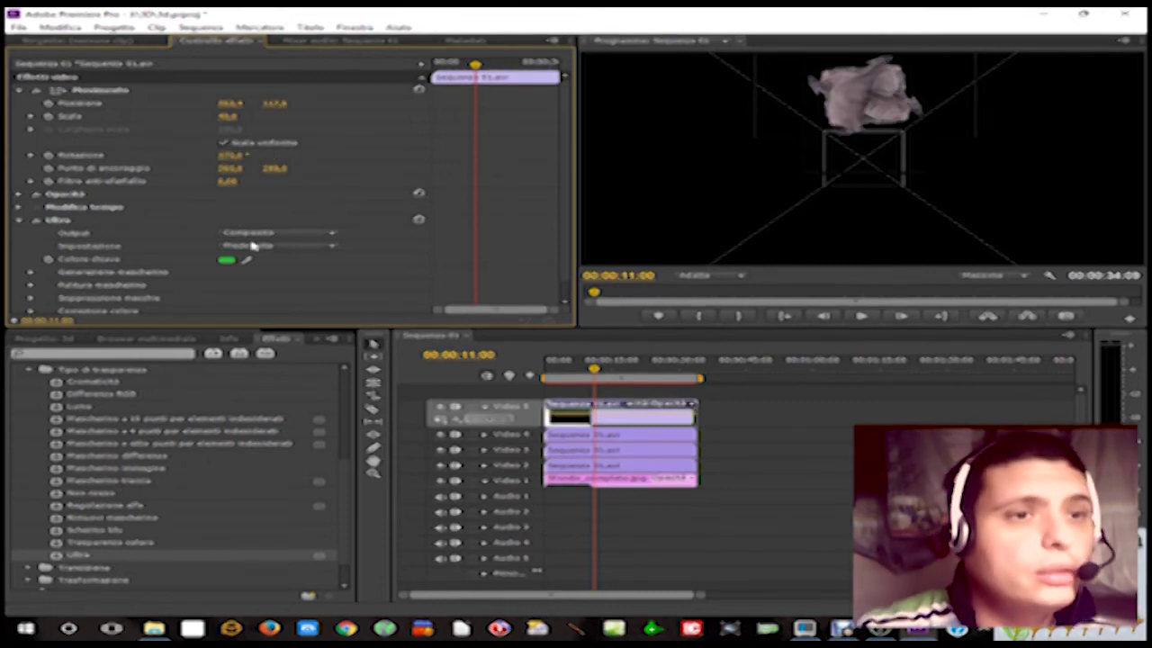
Step: Arrange the rotated animals around the center square, with the 270° copy left of it, the 180° copy below and the 90° copy right
click(615, 468)
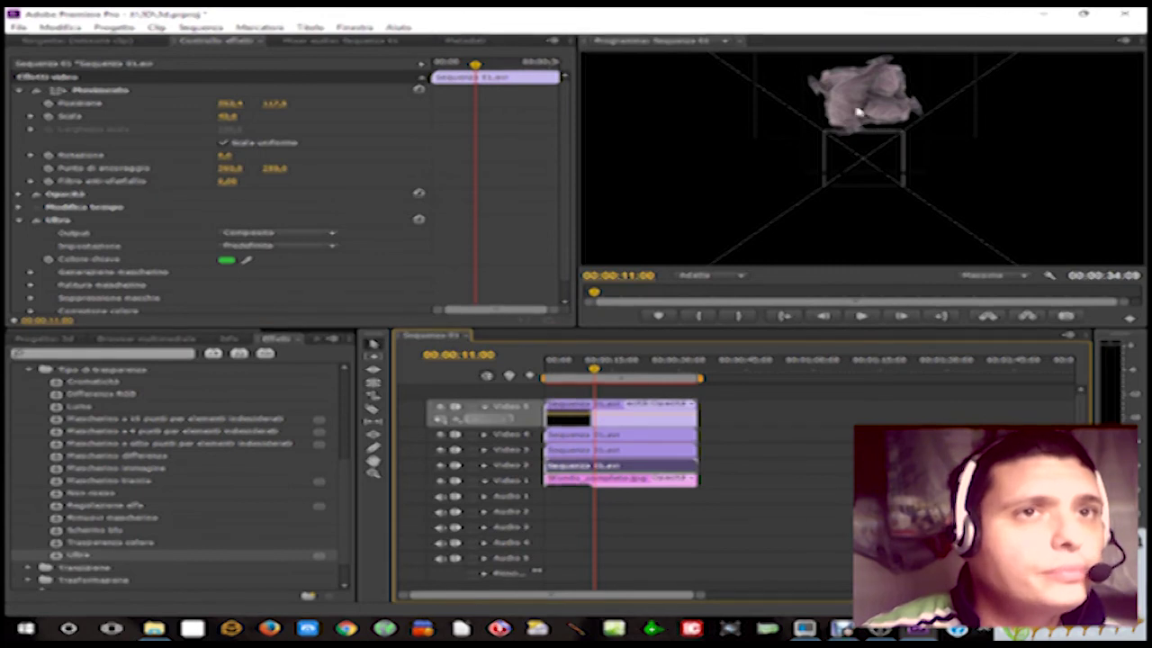
drag(858, 112, 758, 176)
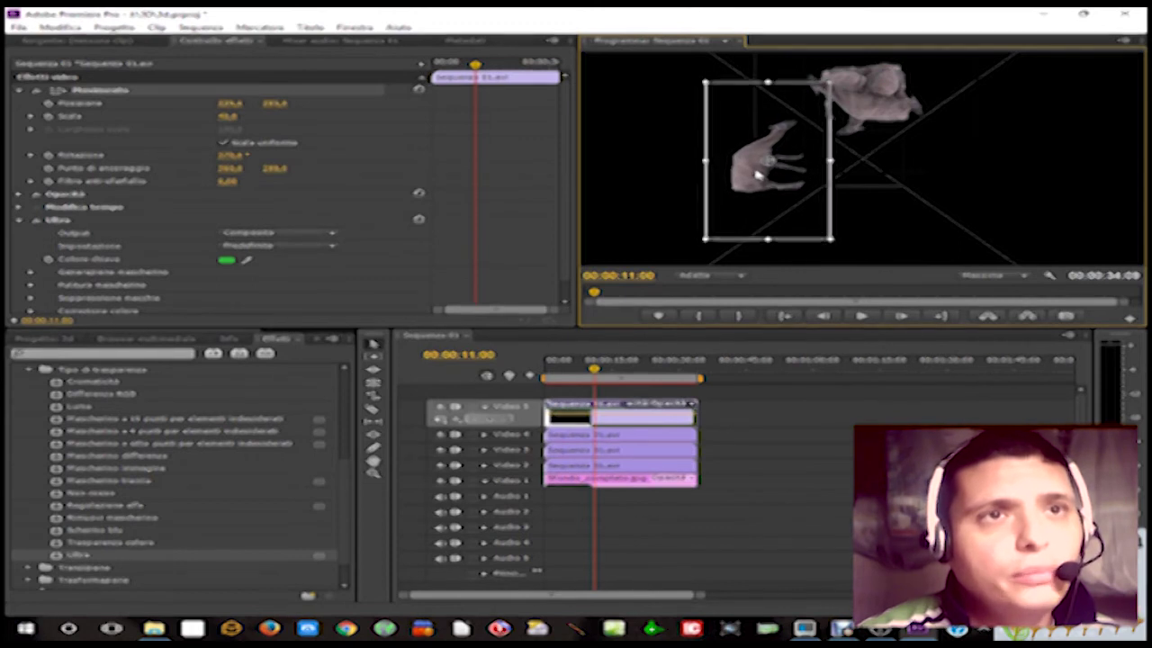
click(882, 115)
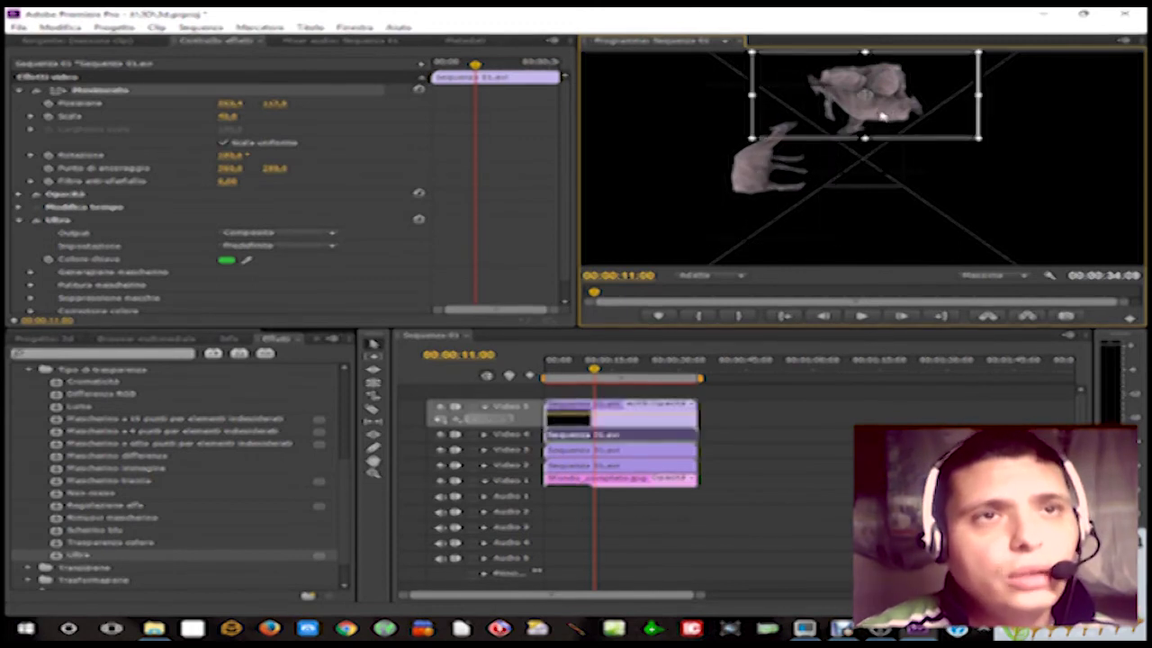
drag(874, 112, 873, 231)
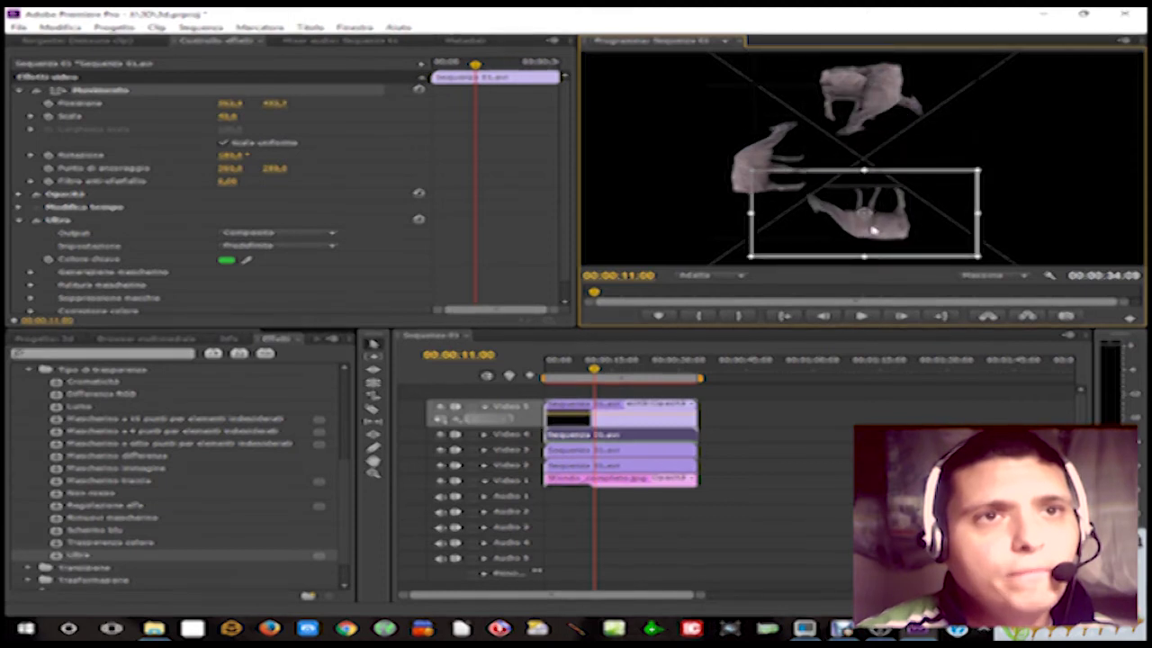
drag(875, 231, 876, 235)
click(875, 91)
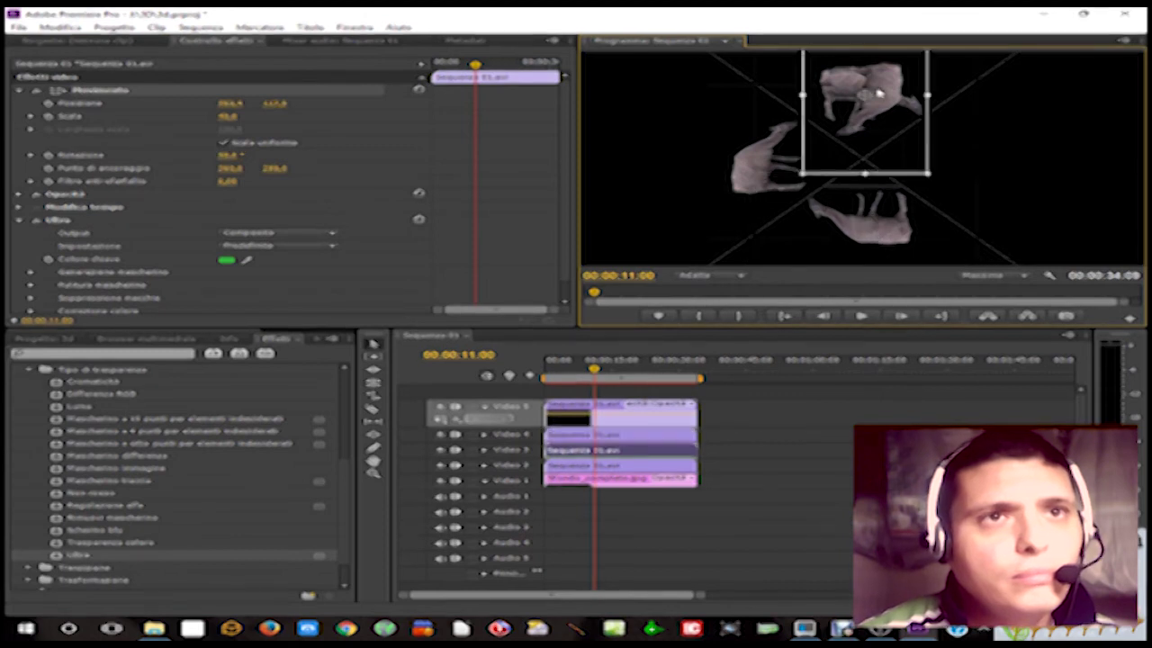
drag(879, 94, 972, 151)
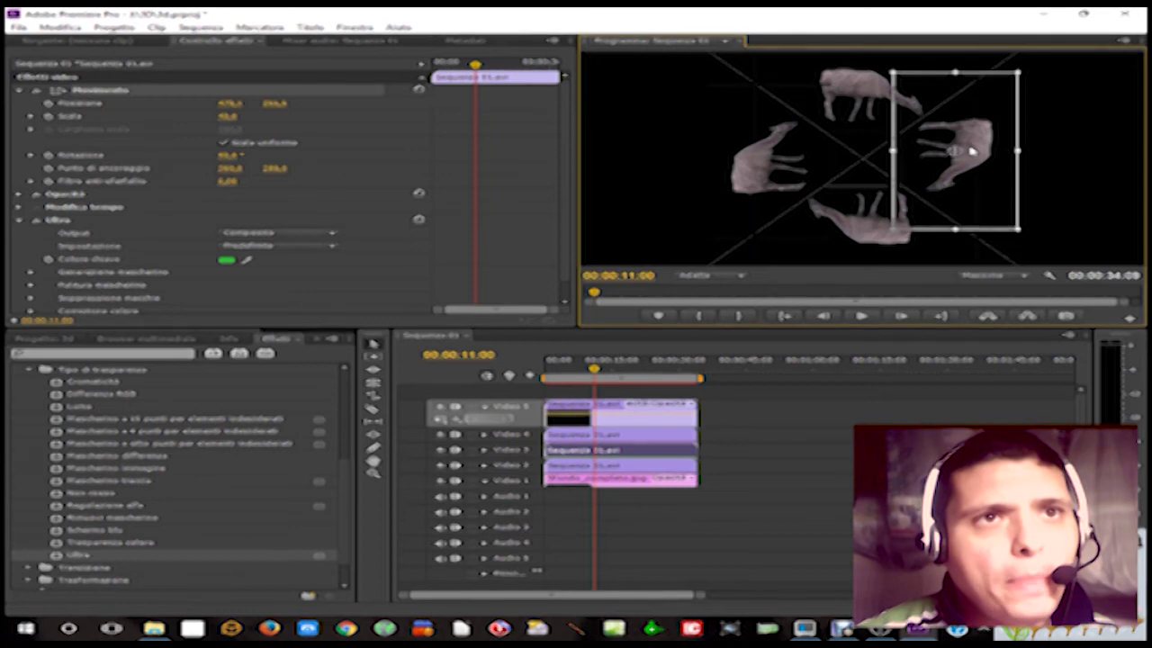
Step: Return the playhead to the sequence start and delete the background image clip from Video 1
click(654, 159)
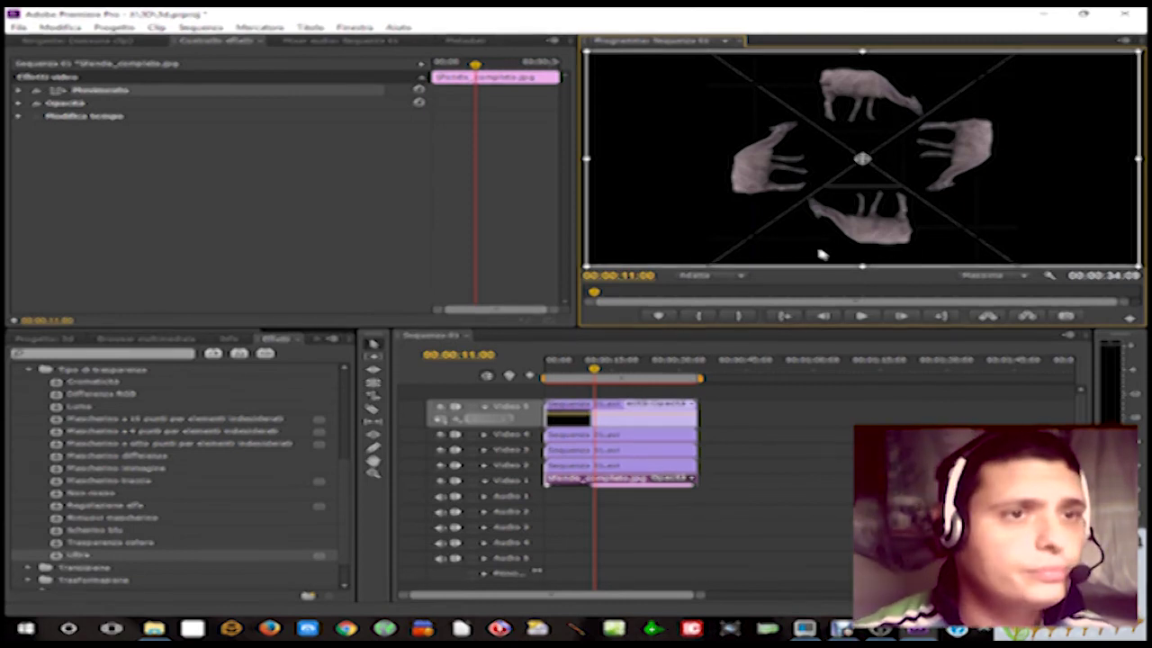
click(784, 316)
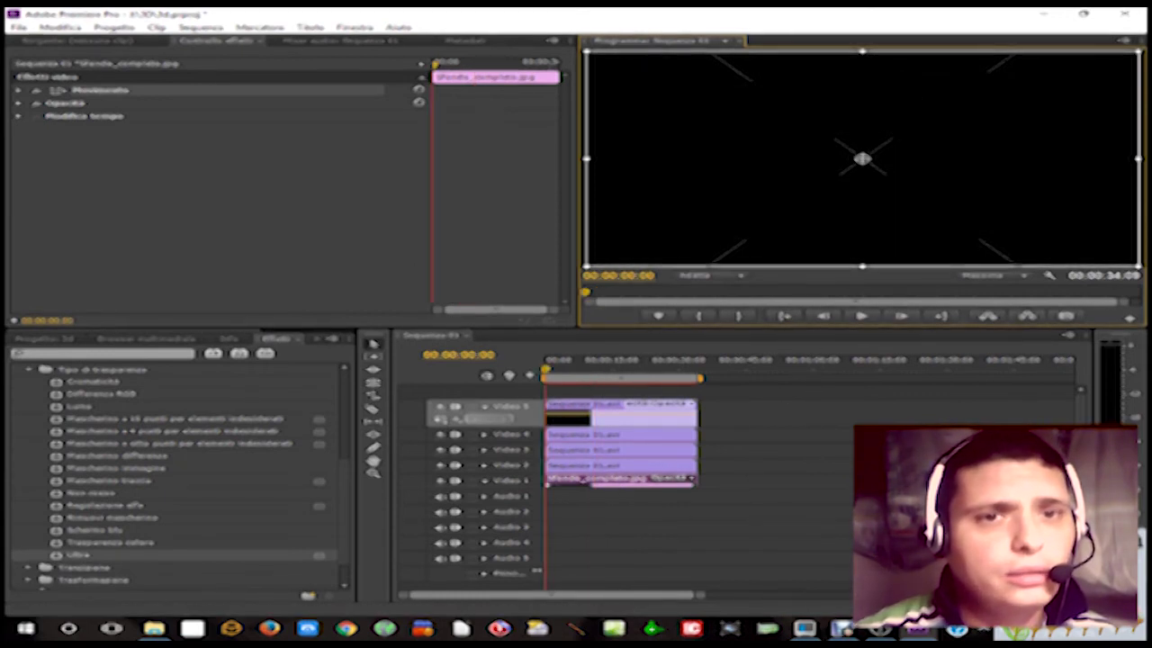
click(483, 480)
right_click(628, 477)
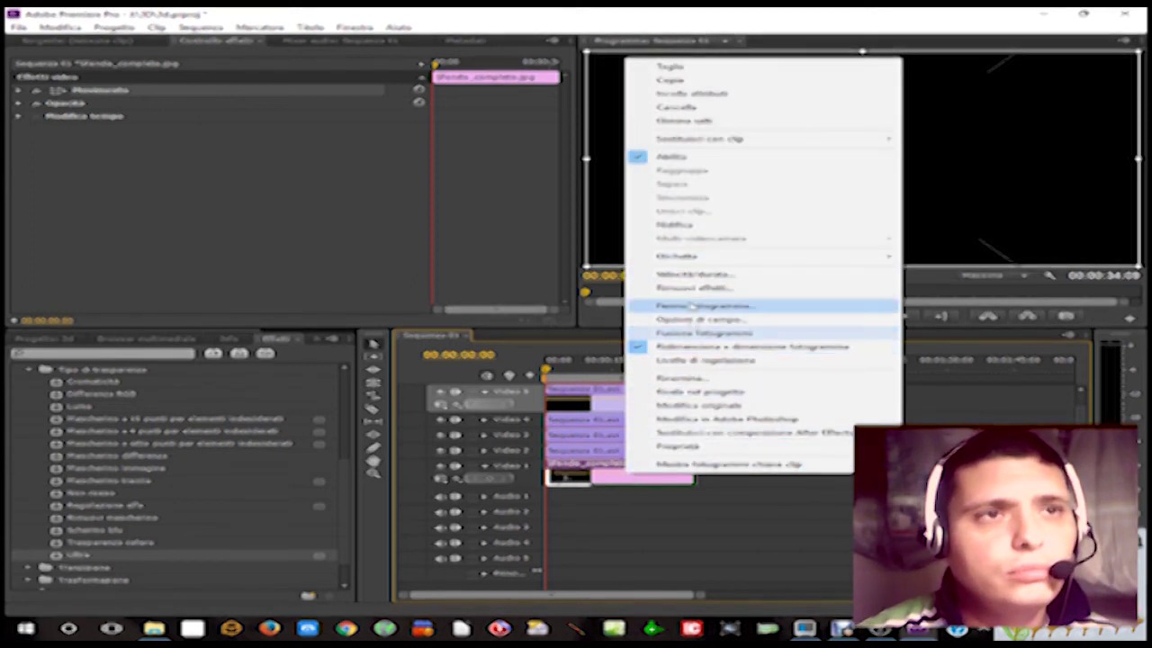
click(685, 107)
scroll(1085, 422, up, 1)
scroll(1084, 422, up, 1)
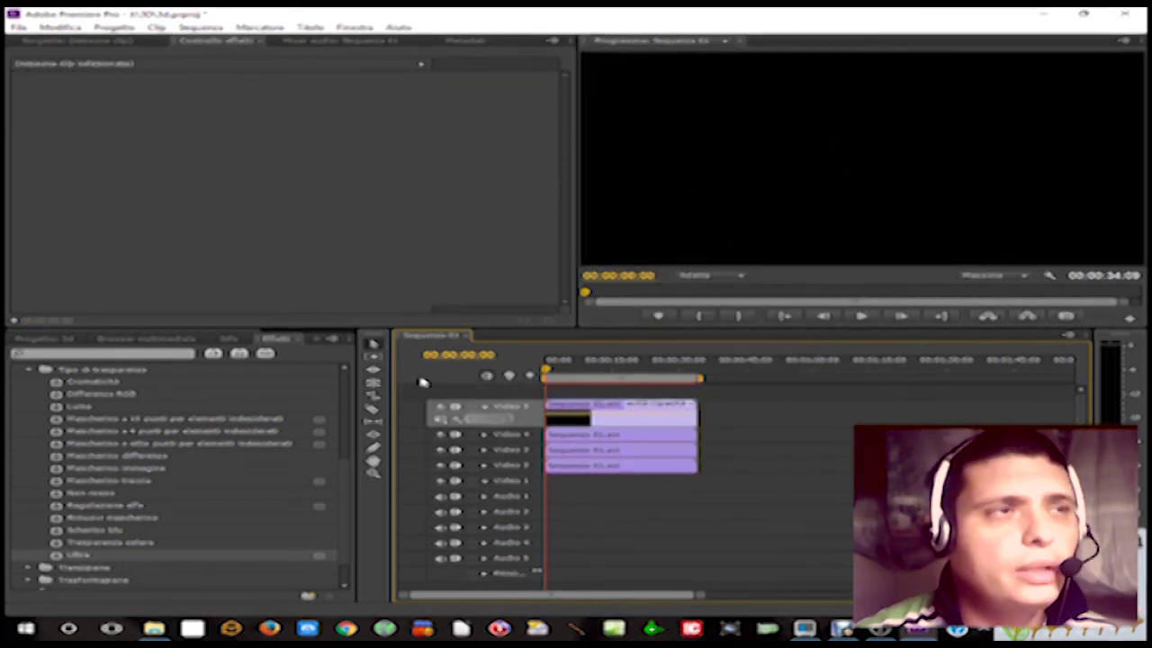
Step: Export the sequence as the AVI video Sequenza 01_1.avi, using the PAL DV widescreen preset with the work area as source range
click(18, 28)
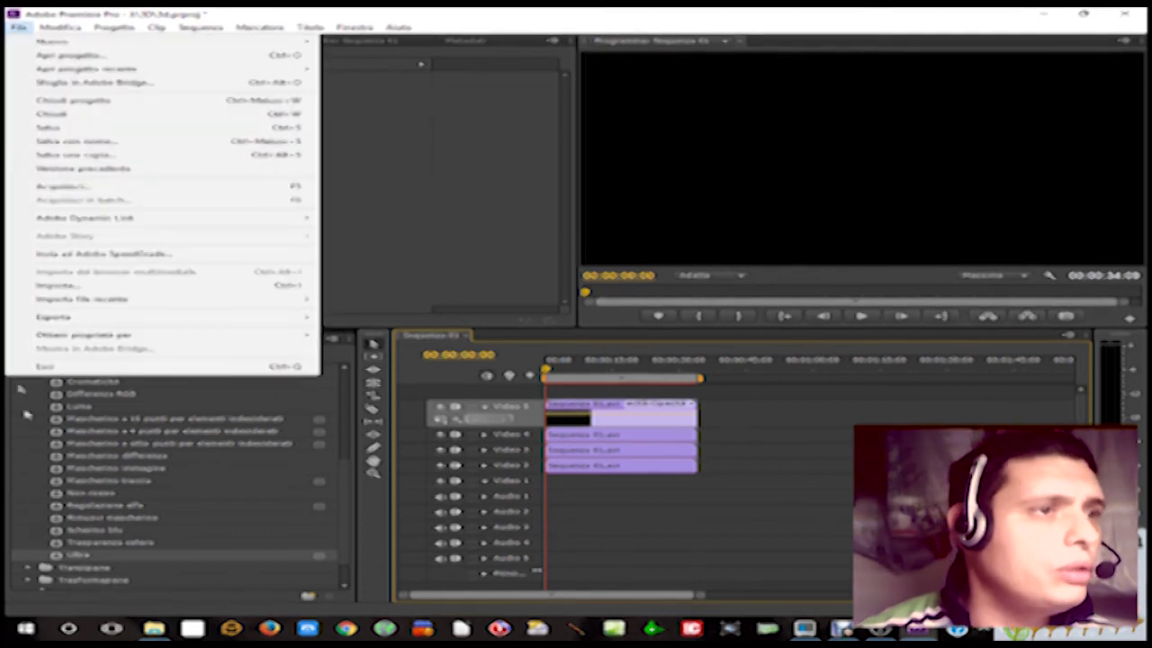
mouse_move(74, 318)
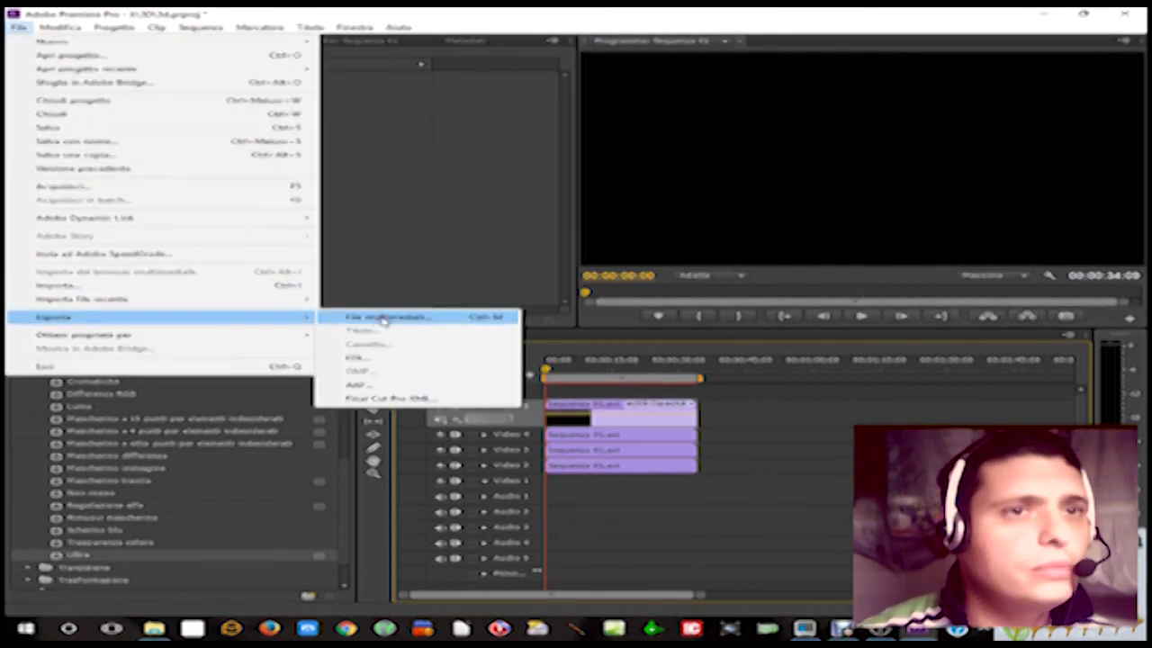
click(380, 317)
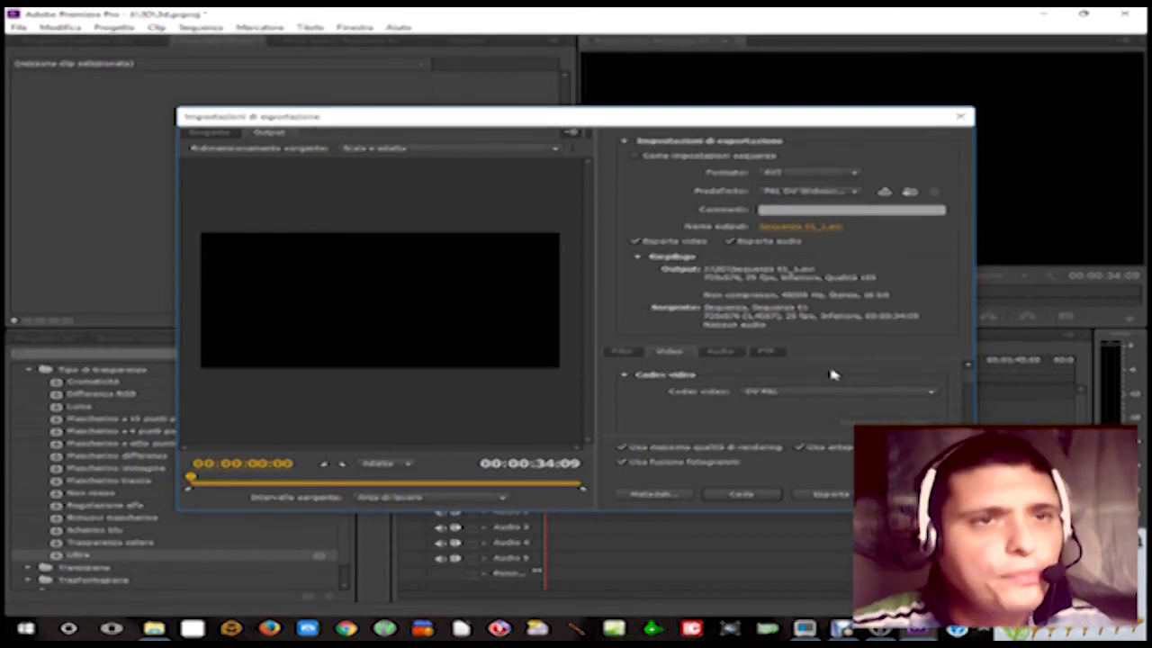
click(835, 497)
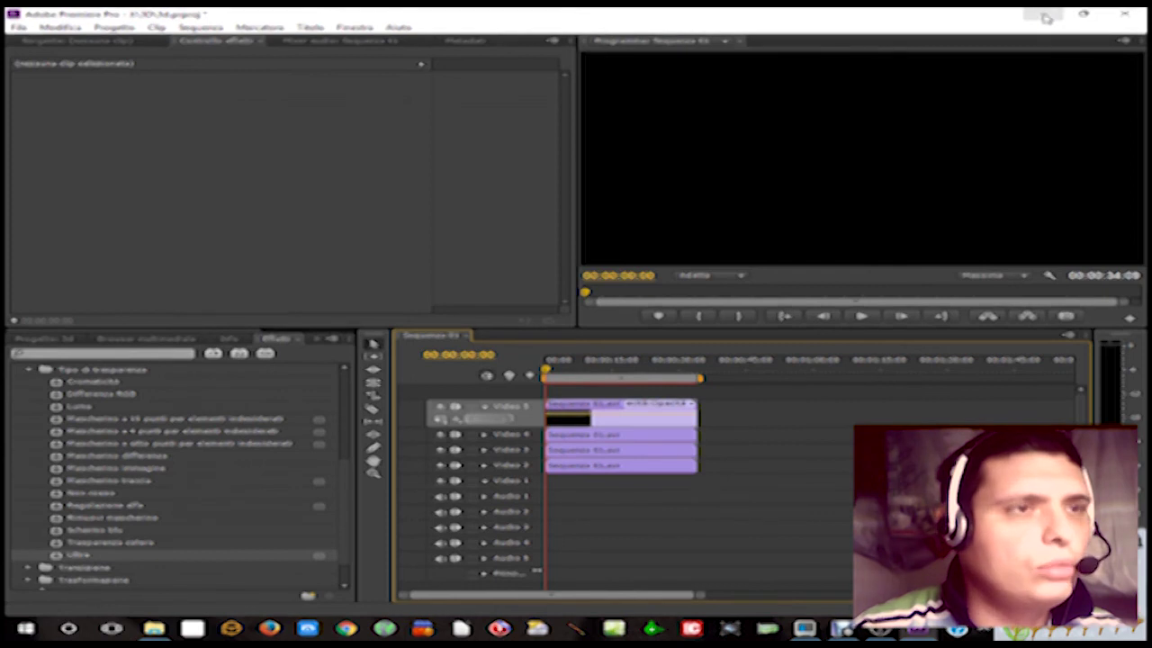
Step: Switch to File Explorer and play the exported Sequenza 01_1.avi from the 3D folder on the Temp drive
click(1044, 16)
click(154, 628)
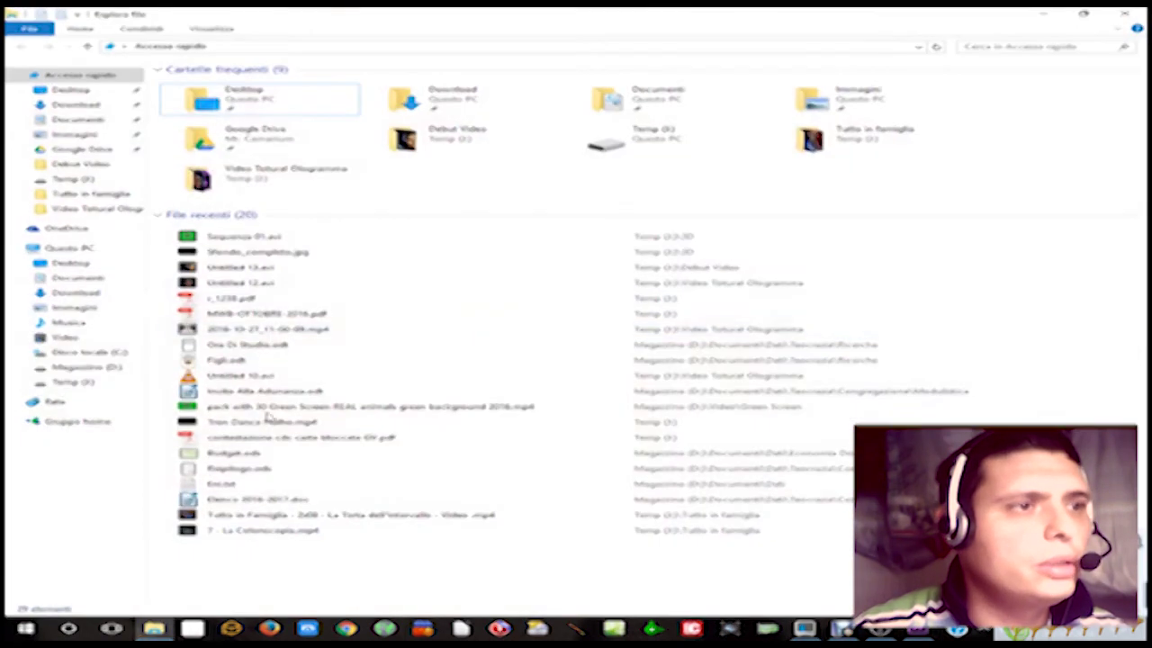
click(72, 382)
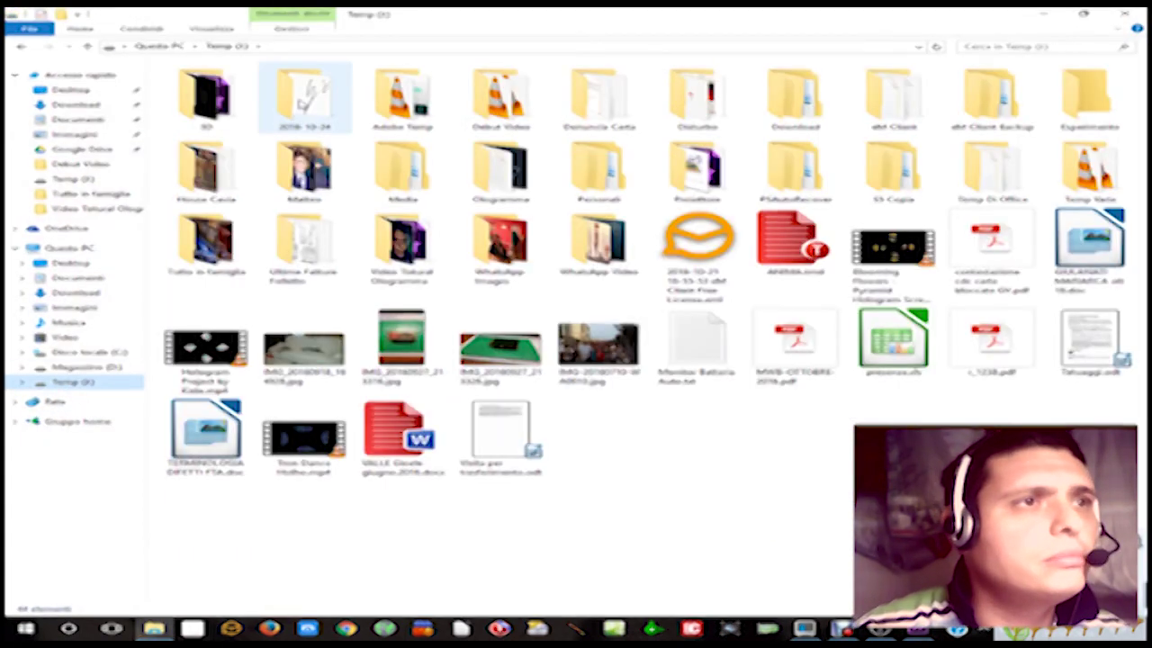
double_click(205, 94)
click(402, 101)
double_click(408, 106)
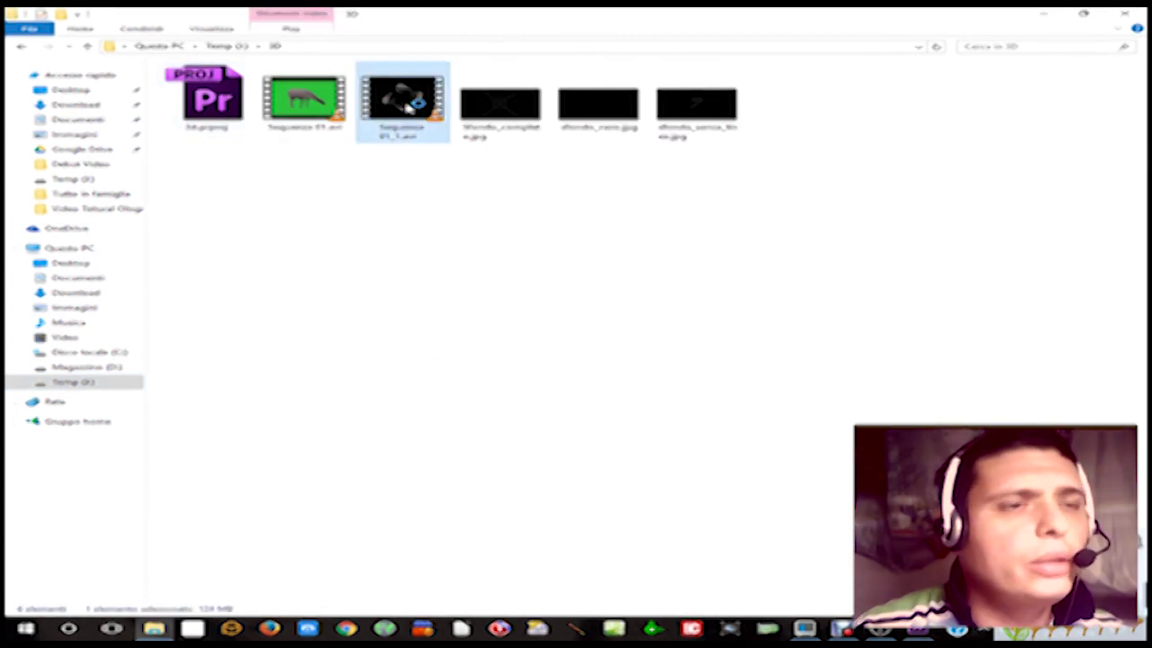